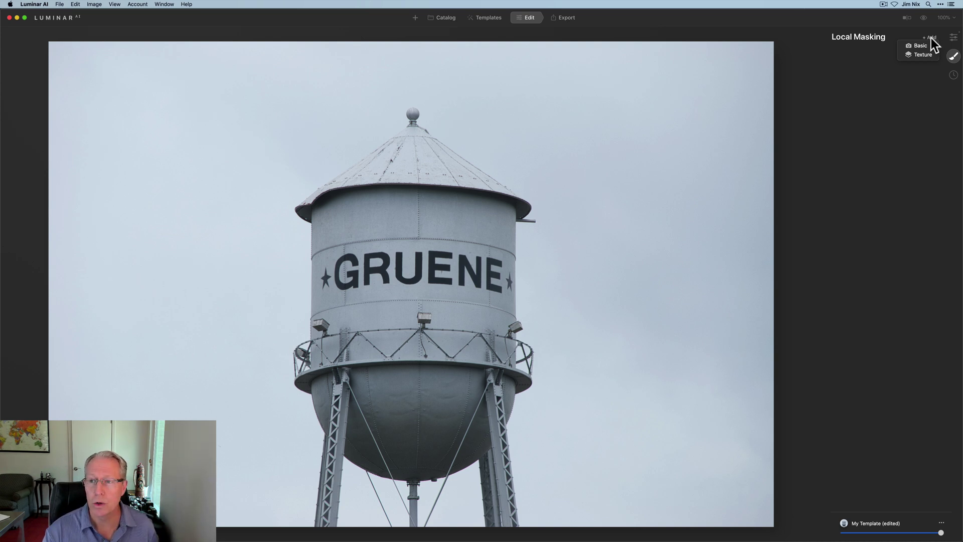
- Add an empty Texture mask layer to the water tower photo from Local Masking's + Add menu
left_click(873, 88)
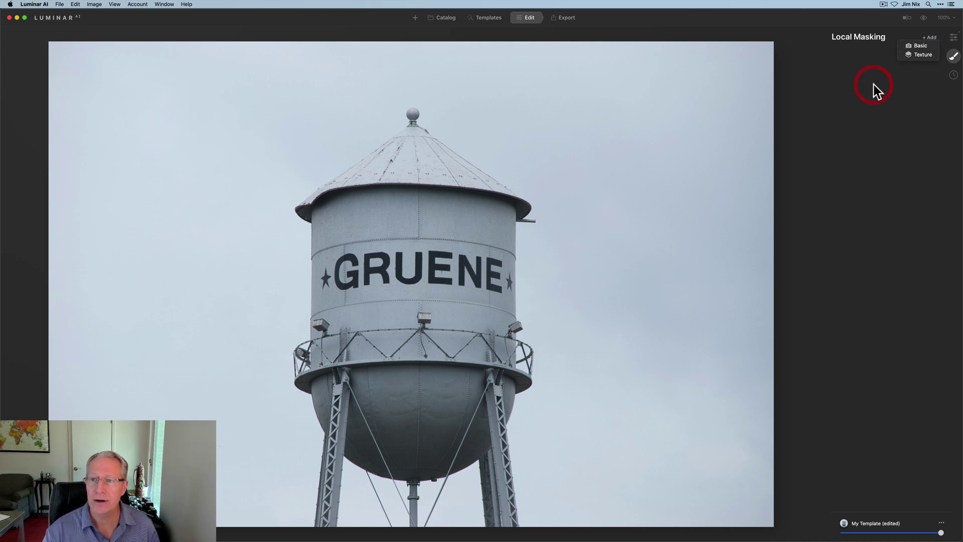
left_click(953, 38)
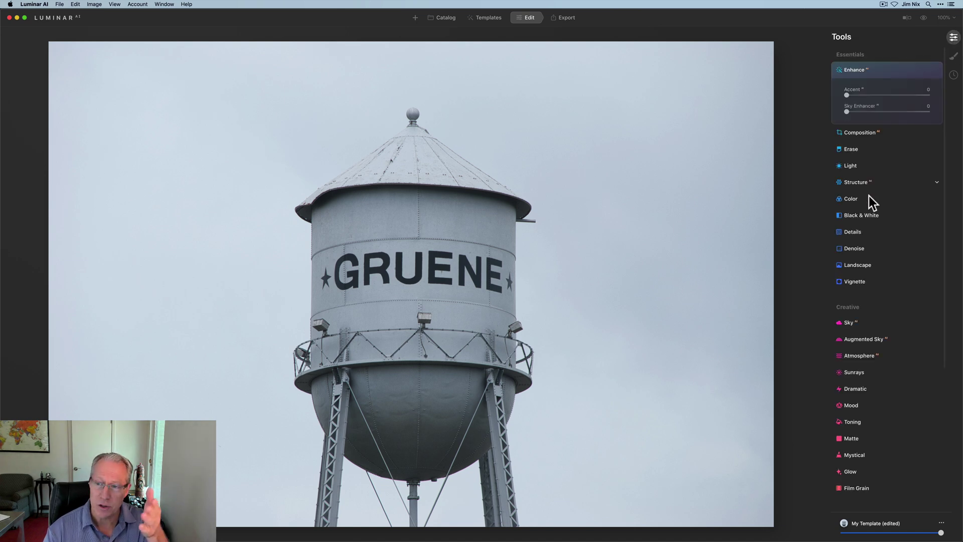
left_click(953, 58)
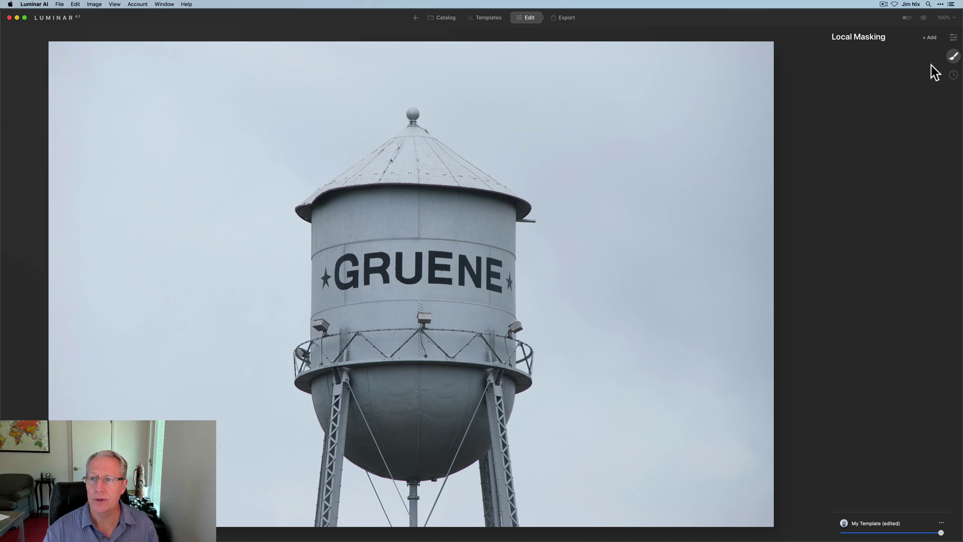
left_click(931, 37)
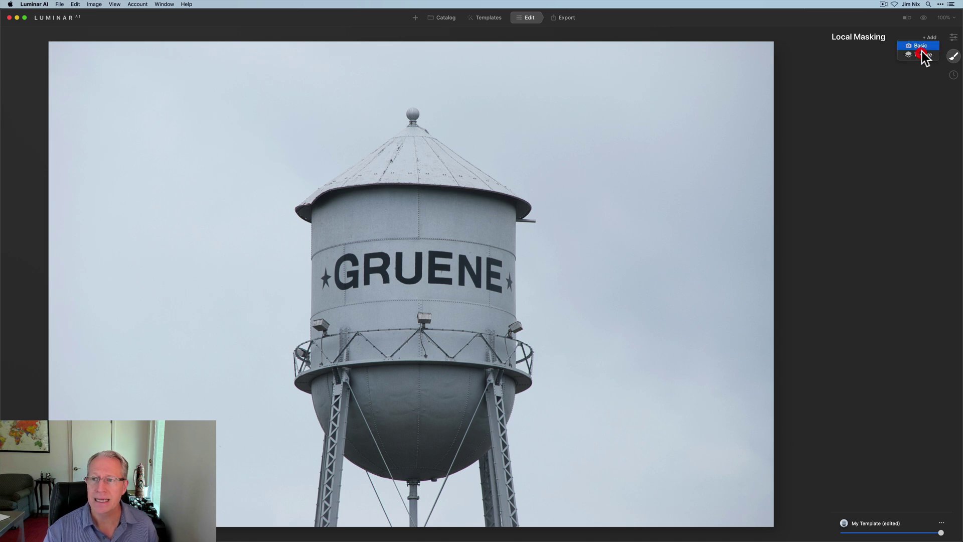
left_click(922, 54)
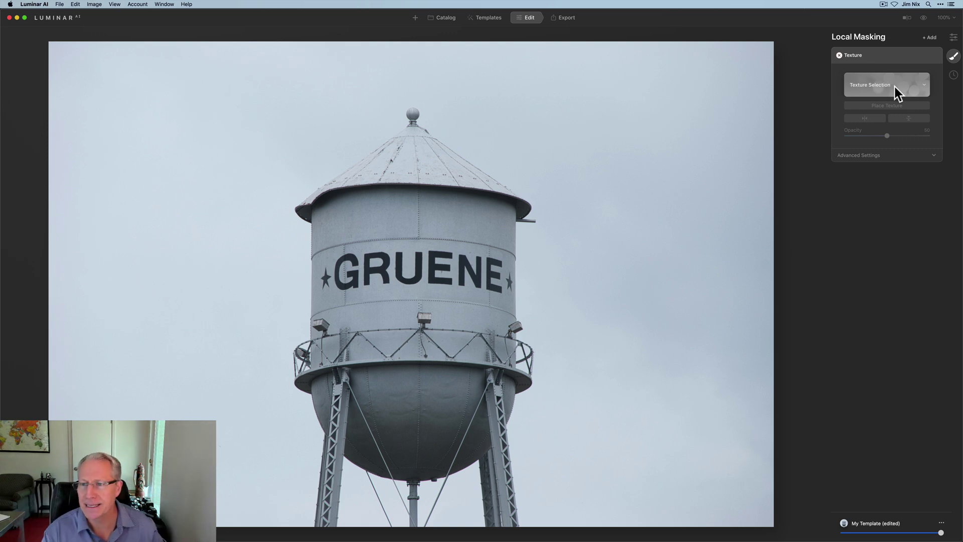
left_click(895, 86)
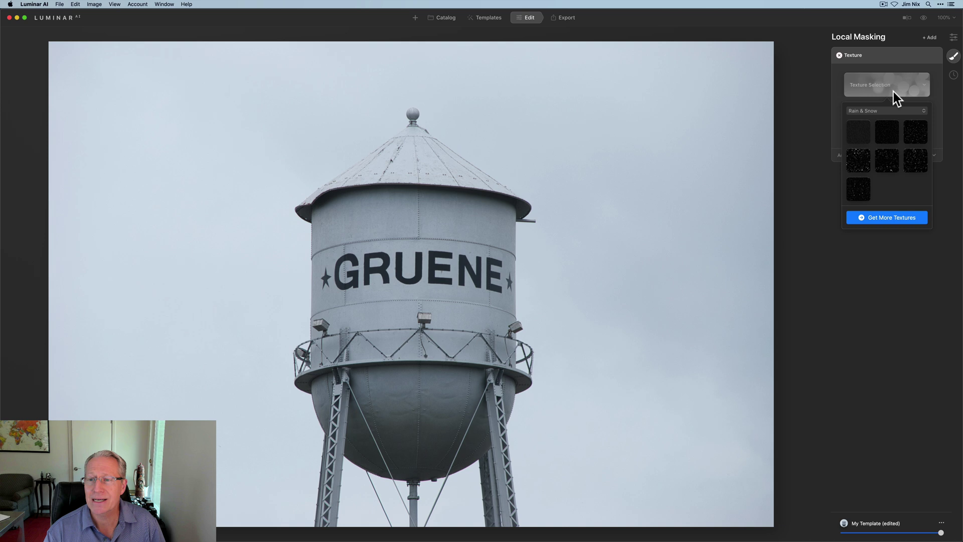
left_click(886, 112)
left_click(872, 101)
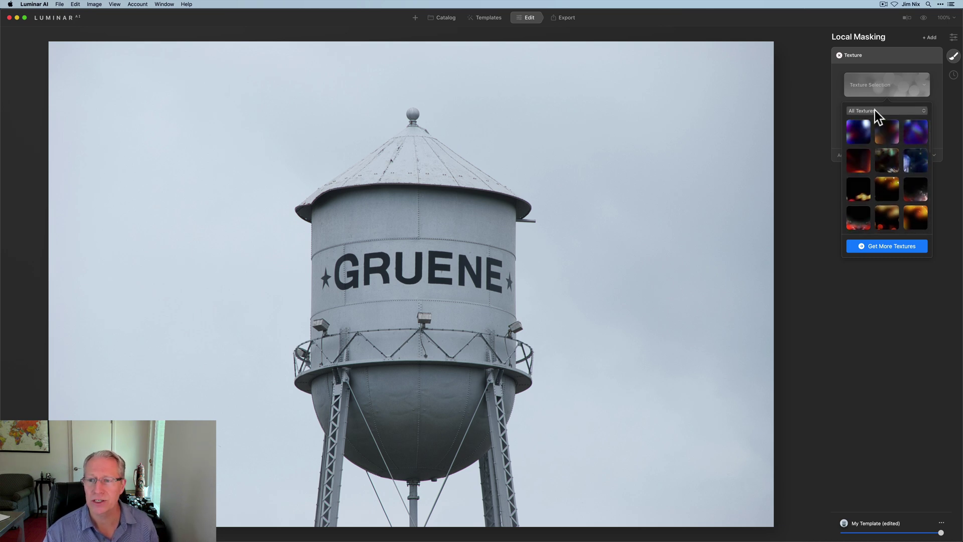
left_click(875, 110)
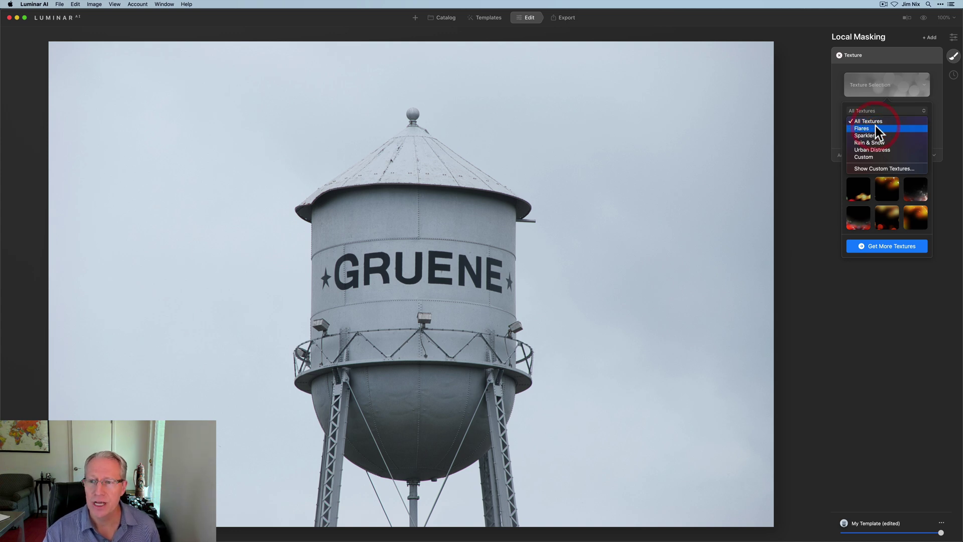
left_click(875, 128)
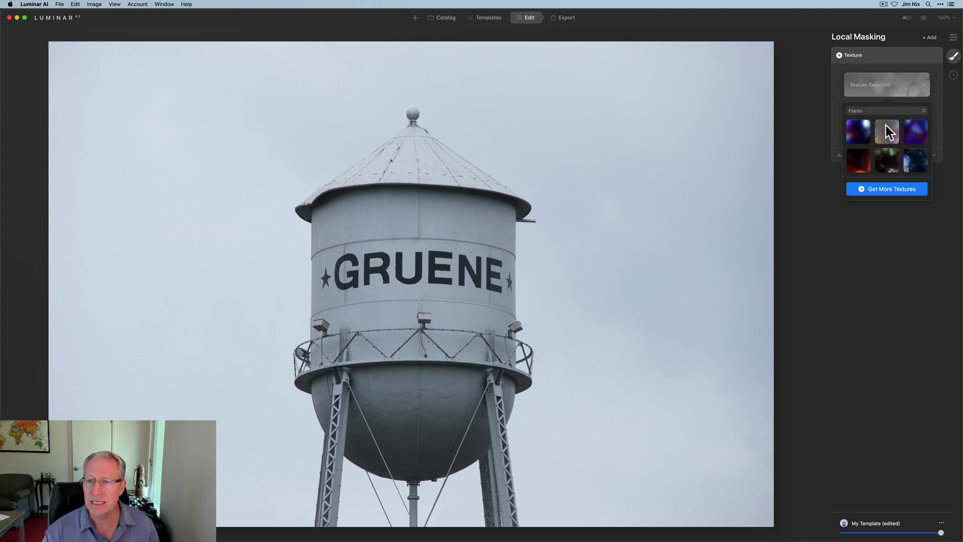
left_click(875, 110)
left_click(872, 126)
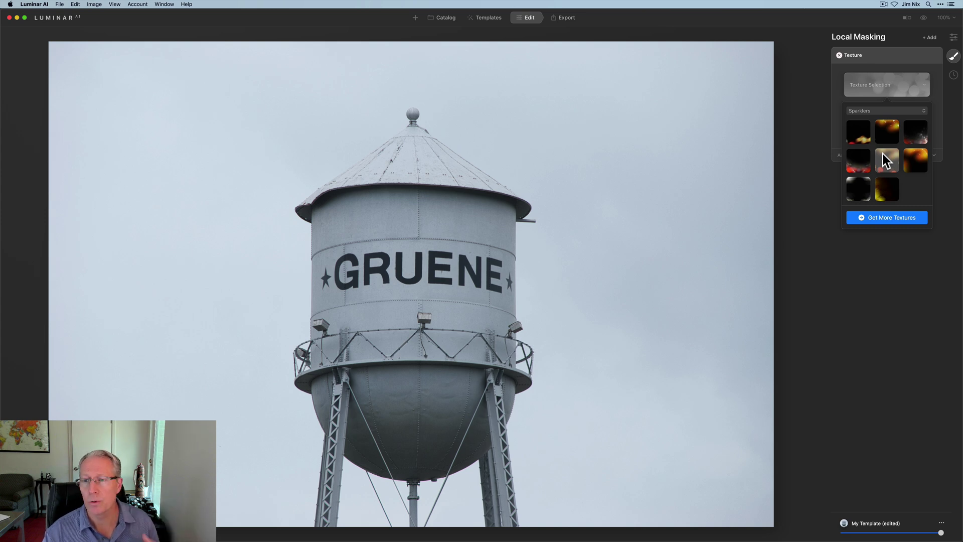
left_click(874, 112)
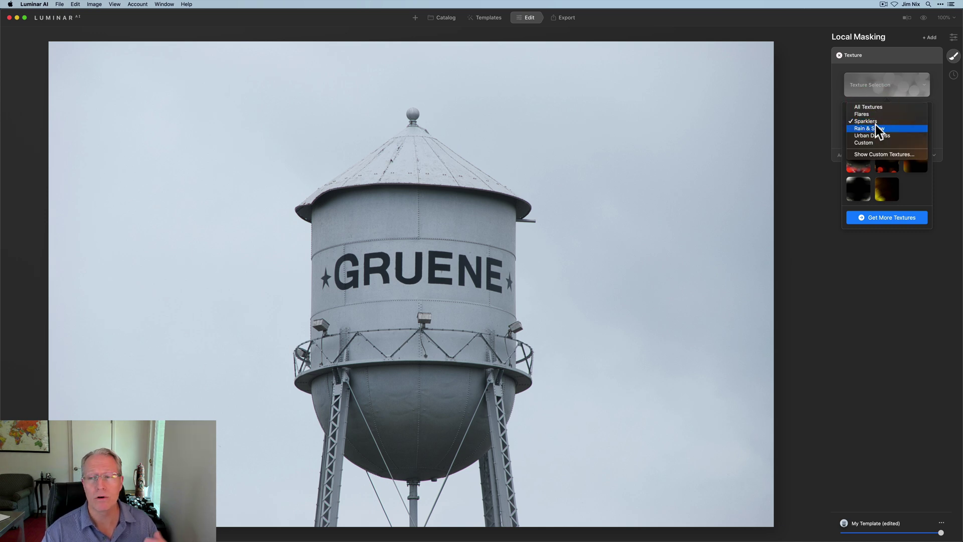
left_click(889, 128)
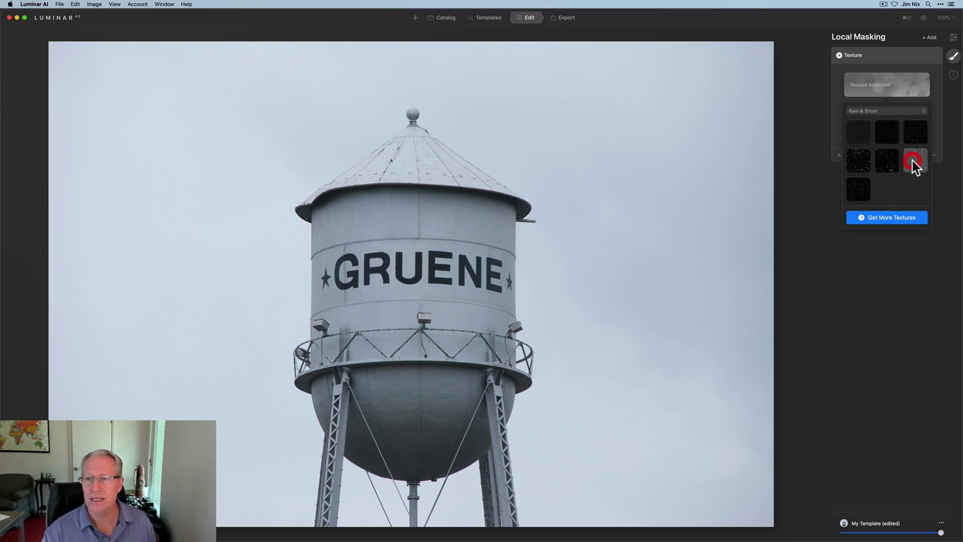
left_click(913, 161)
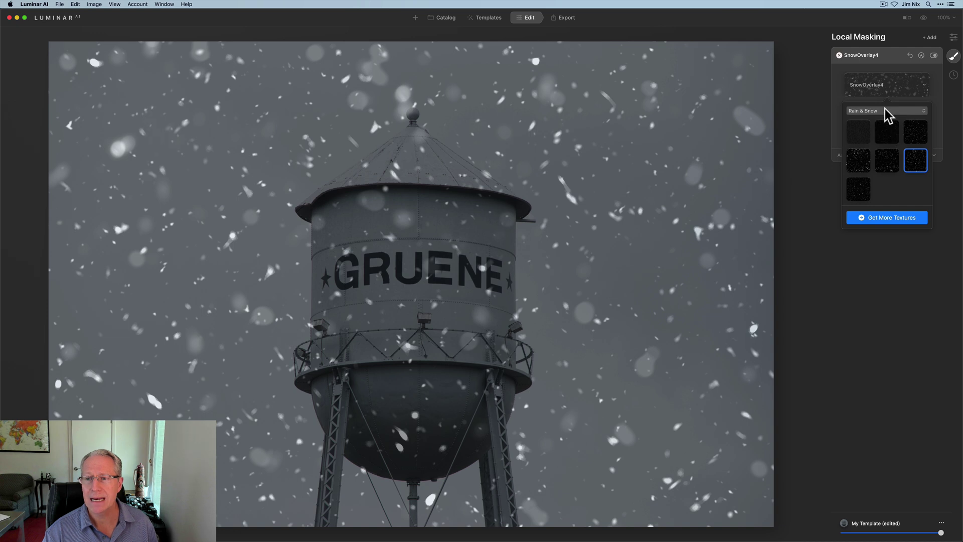
left_click(910, 54)
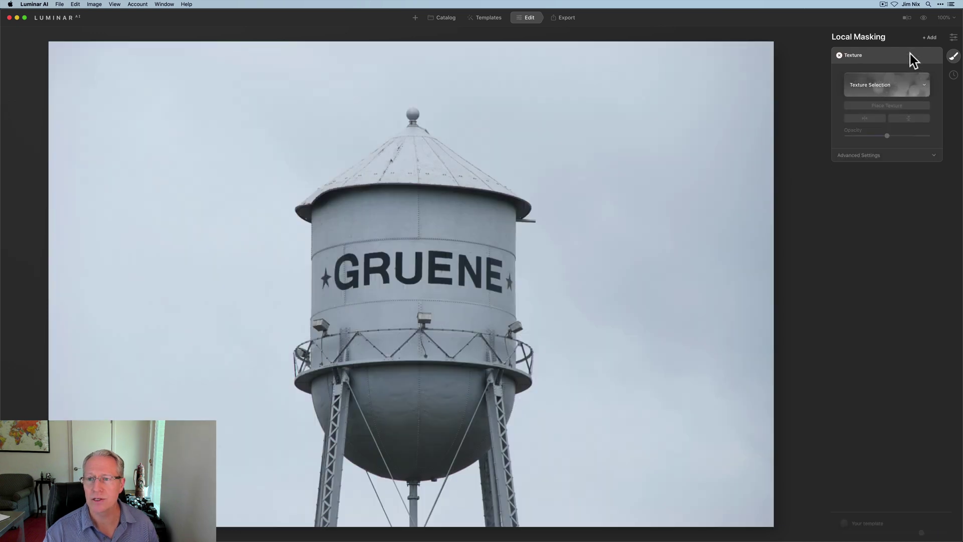
left_click(887, 89)
left_click(885, 111)
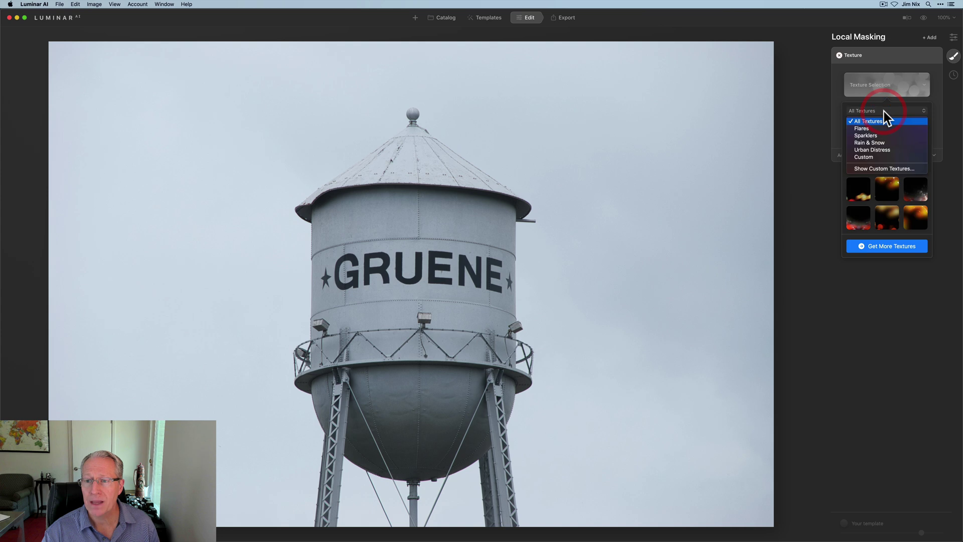
left_click(877, 150)
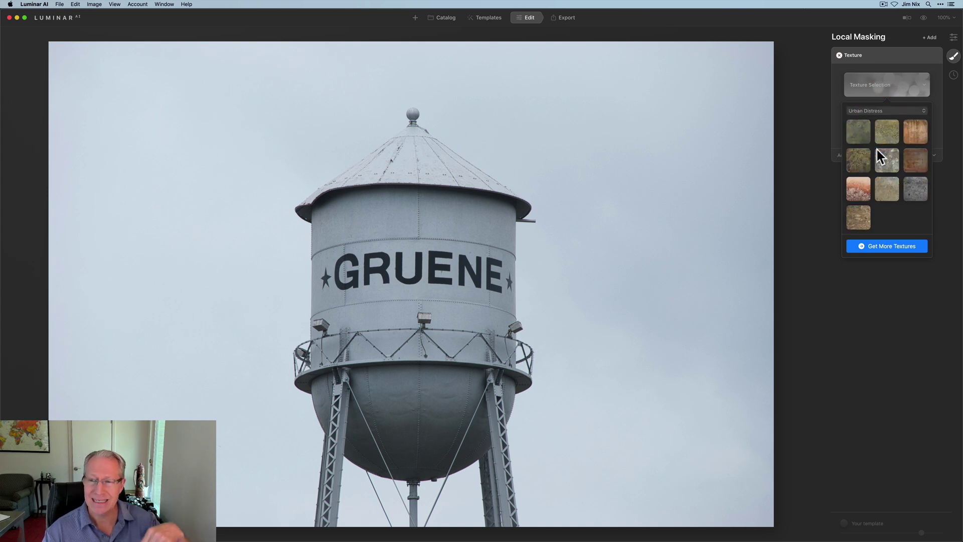
left_click(884, 161)
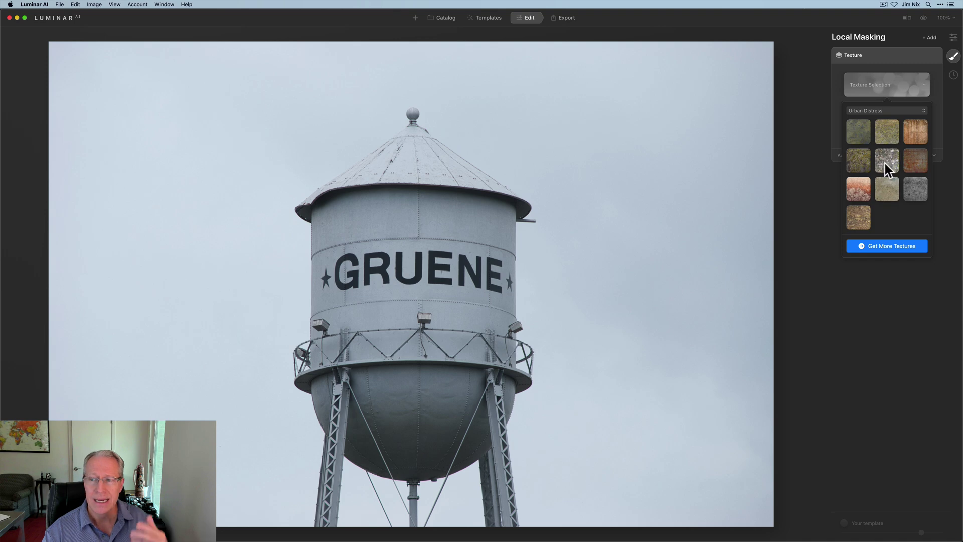
left_click(912, 136)
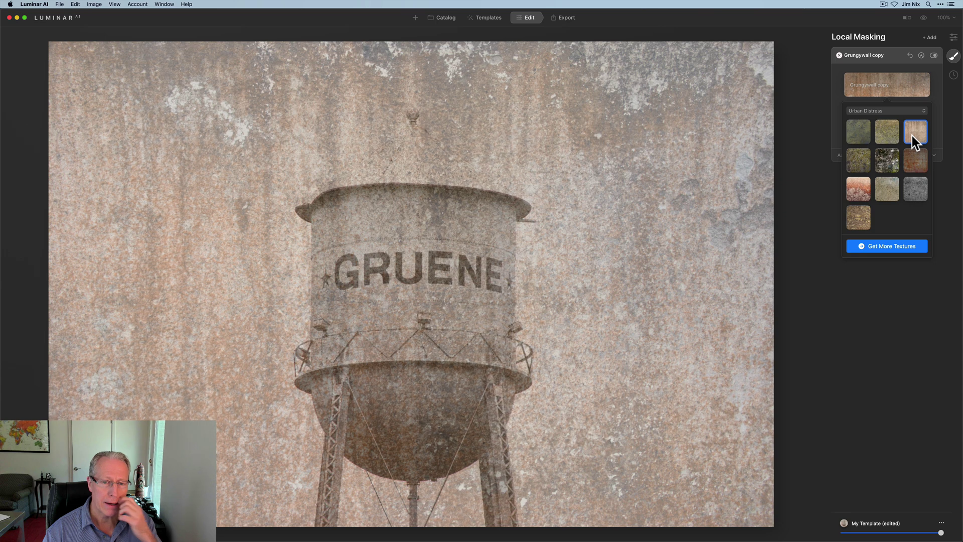
left_click(889, 111)
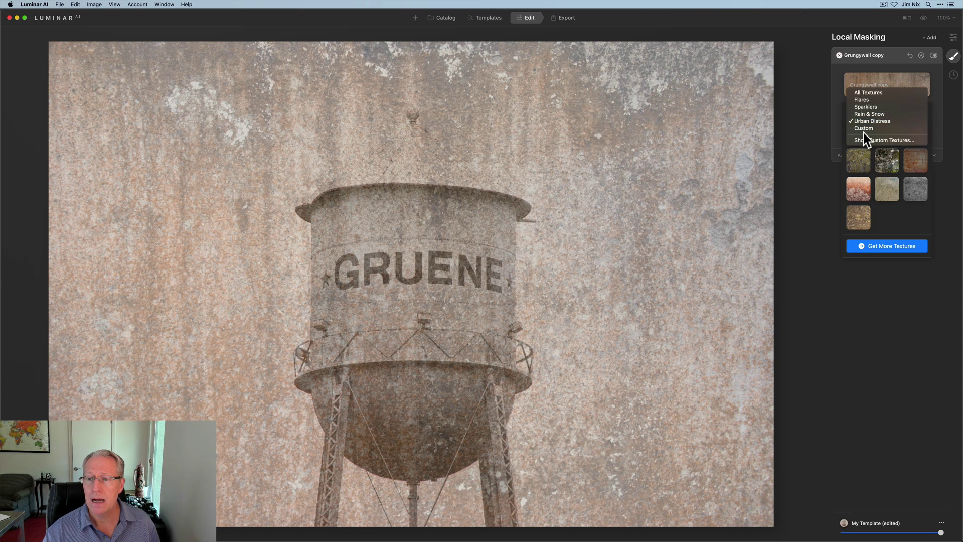
left_click(910, 54)
left_click(910, 54)
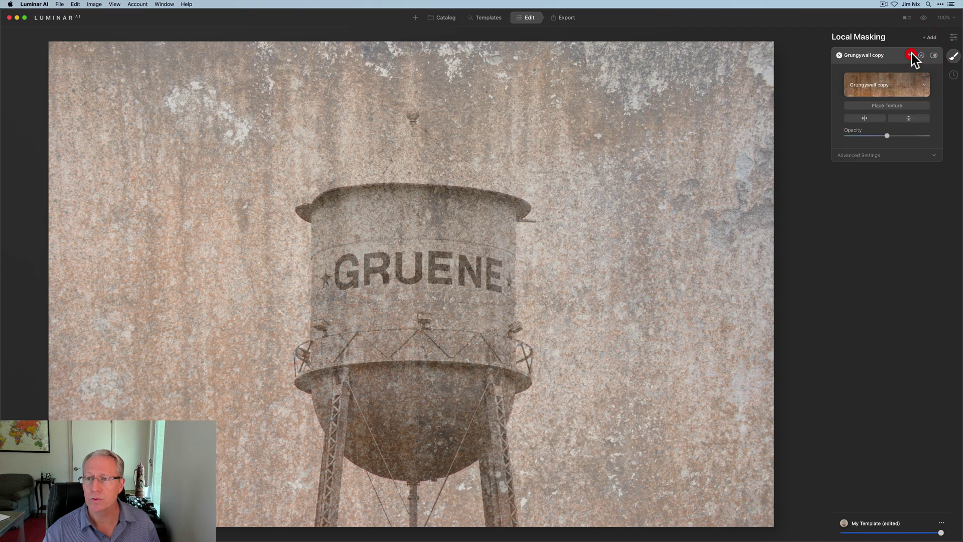
left_click(911, 54)
left_click(877, 111)
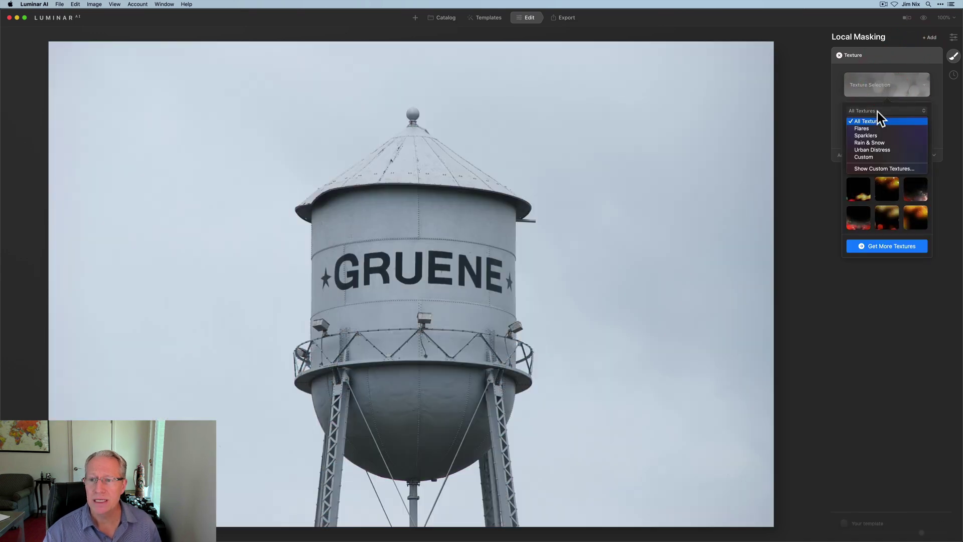
left_click(871, 157)
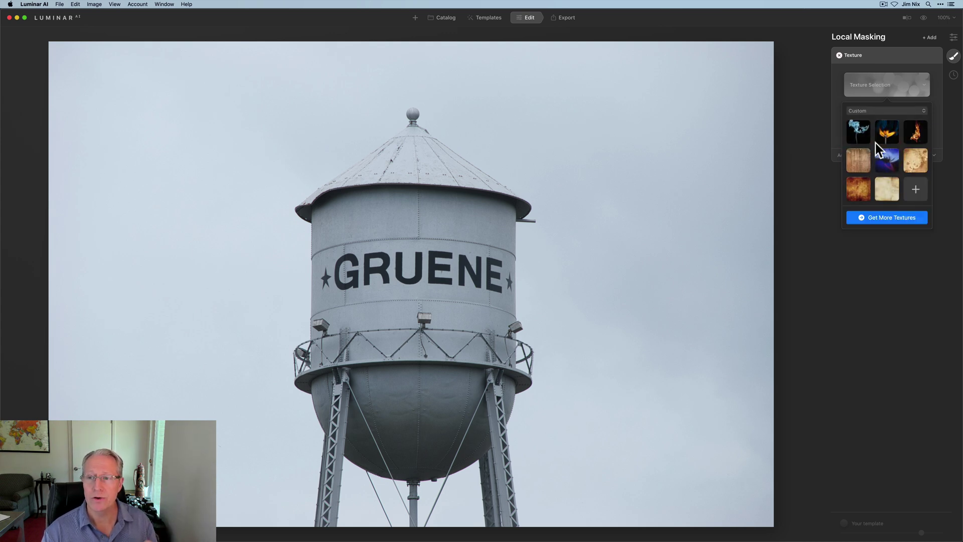
left_click(874, 111)
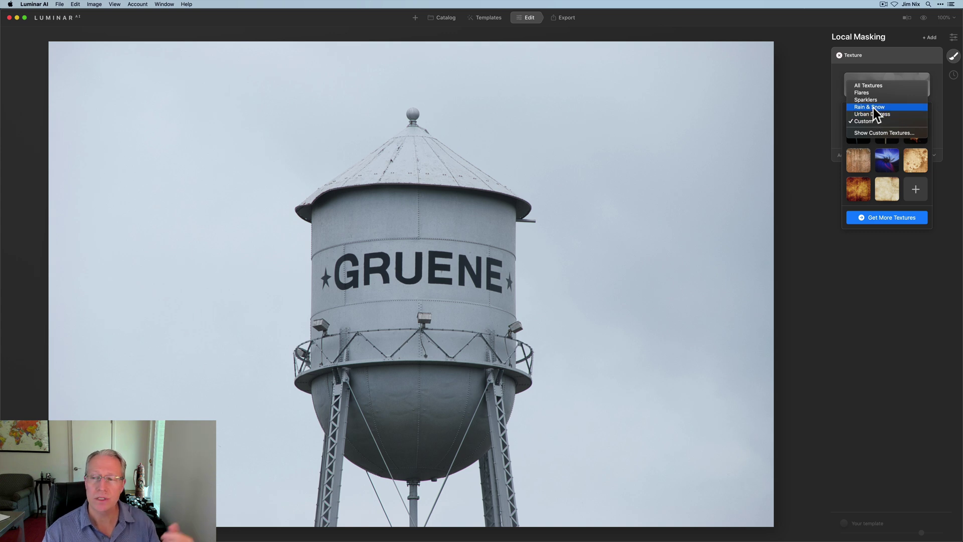
left_click(874, 120)
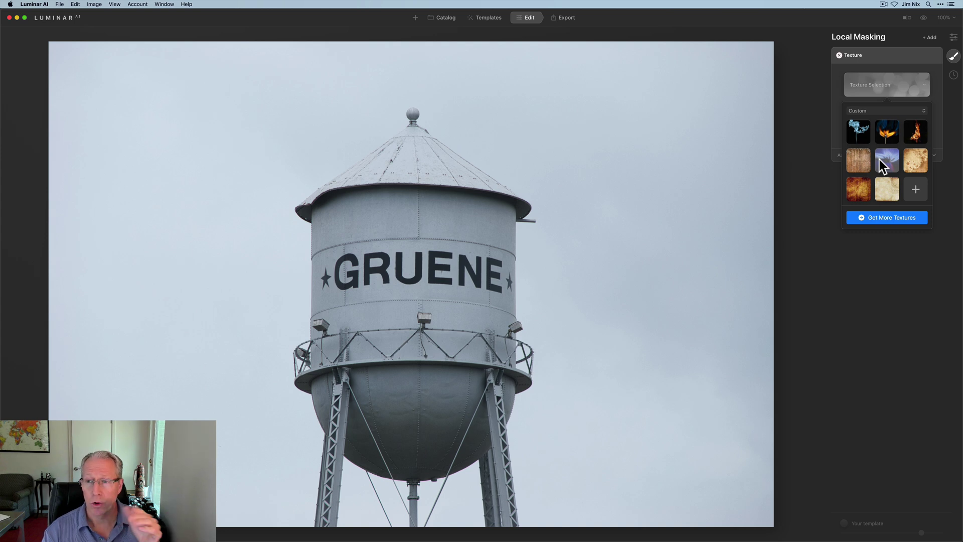
left_click(887, 187)
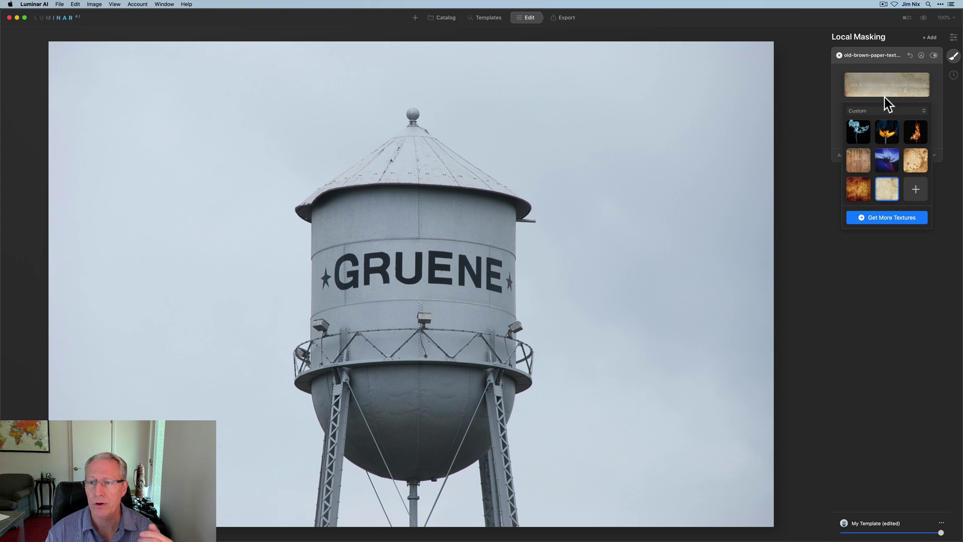
left_click(884, 110)
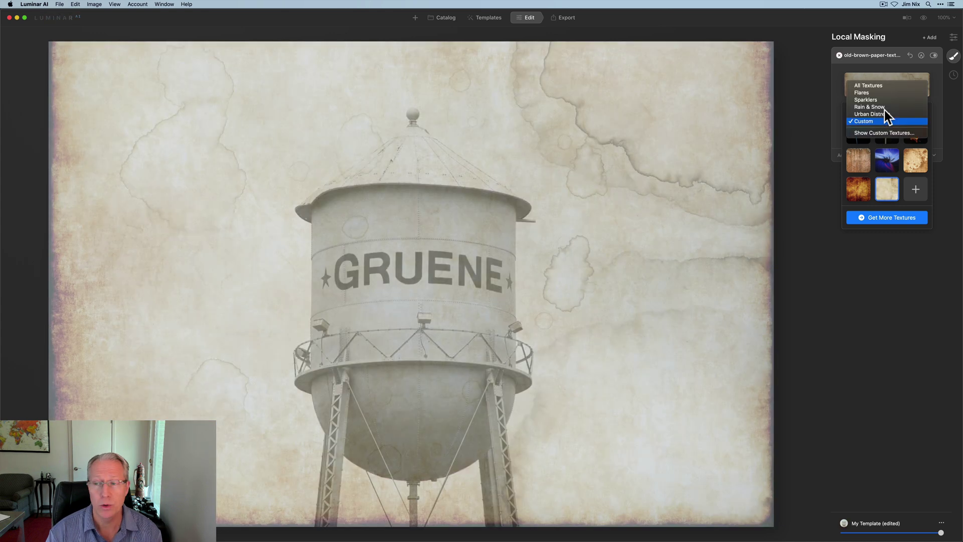
left_click(881, 121)
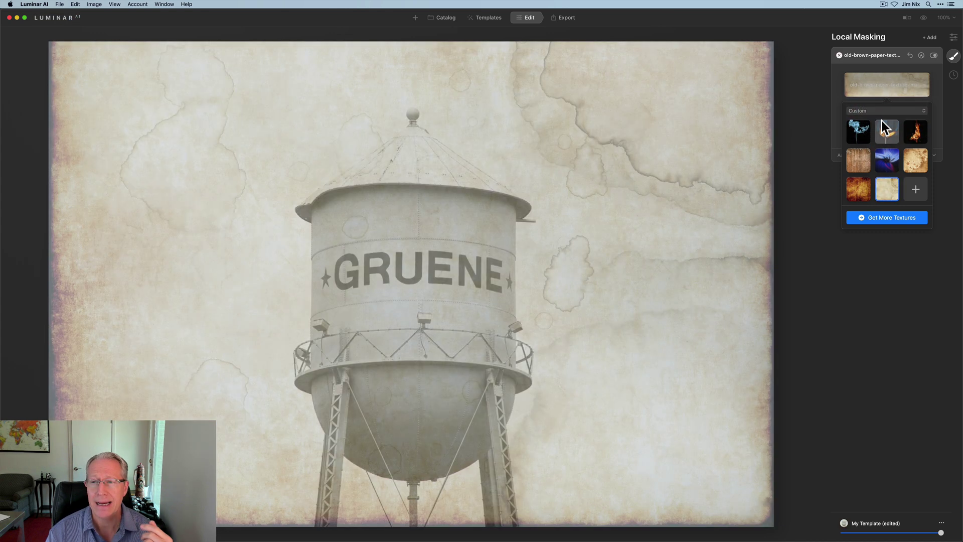
left_click(911, 54)
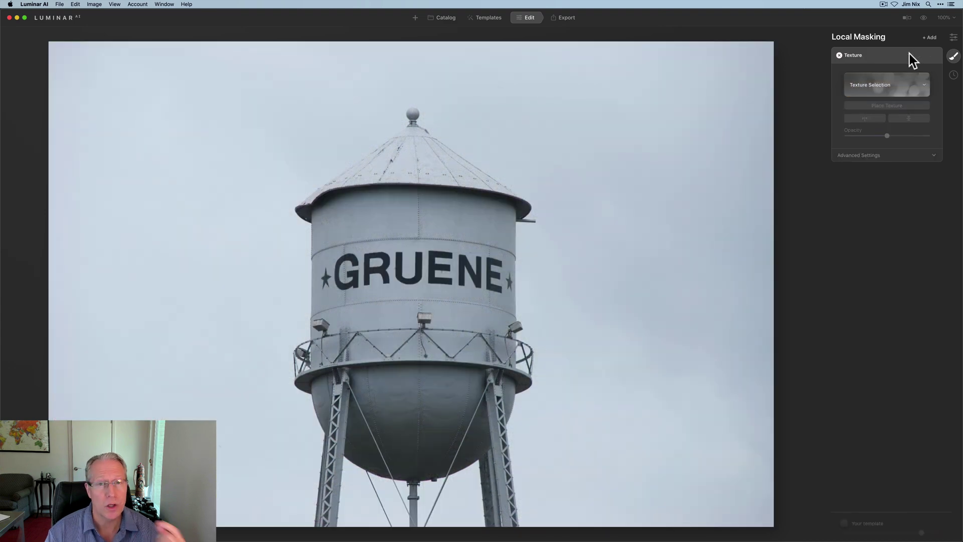
left_click(897, 88)
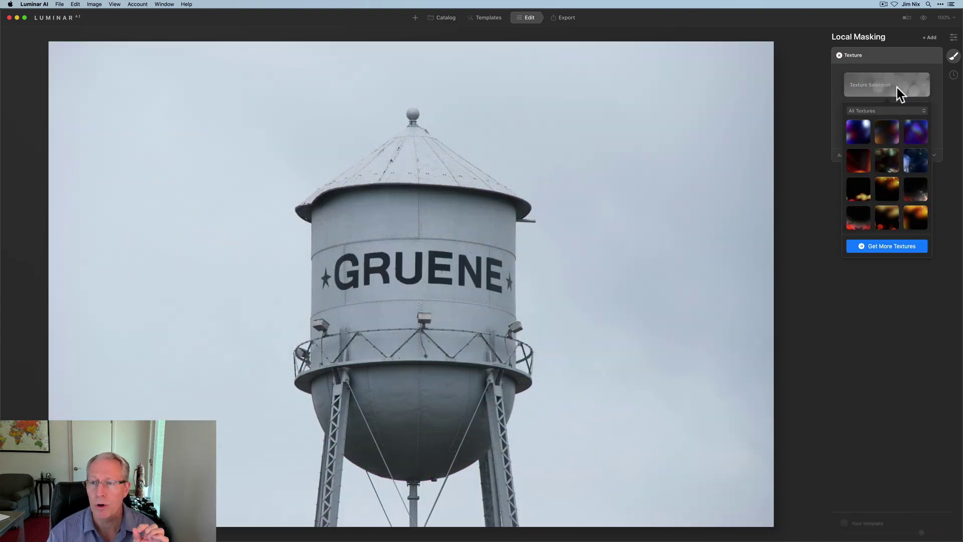
- Reveal Luminar's Custom textures folder in Finder and open a second window on the texture collection
left_click(890, 112)
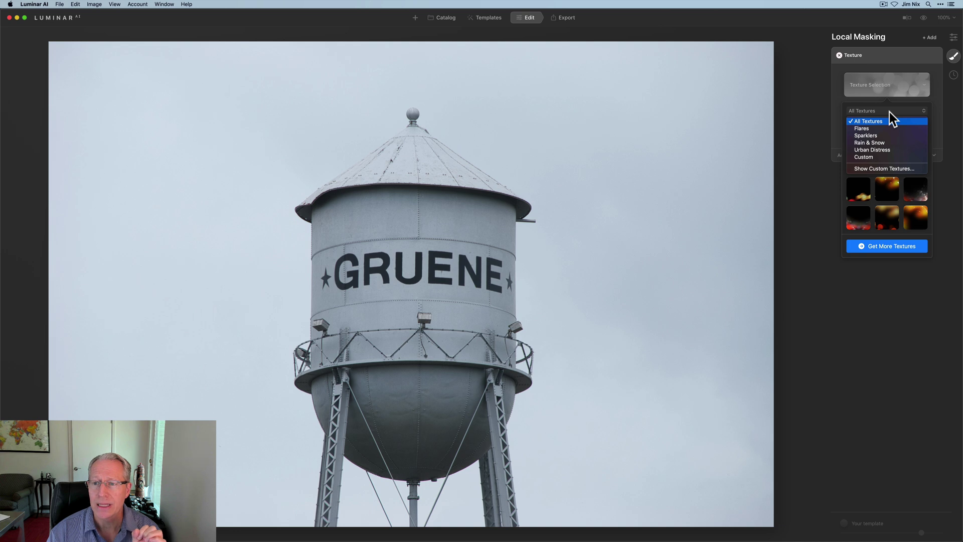
left_click(877, 168)
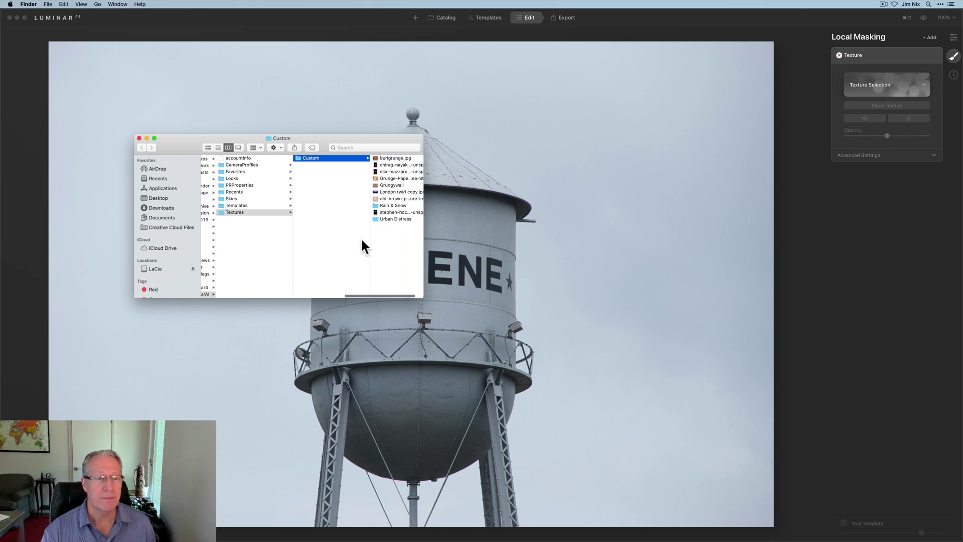
scroll(360, 237, "left", 10)
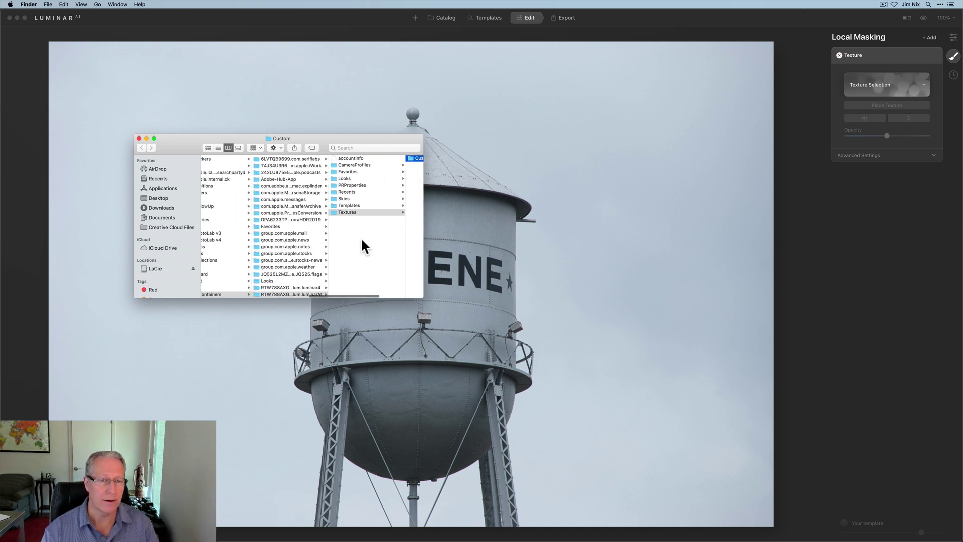
scroll(361, 240, "right", 10)
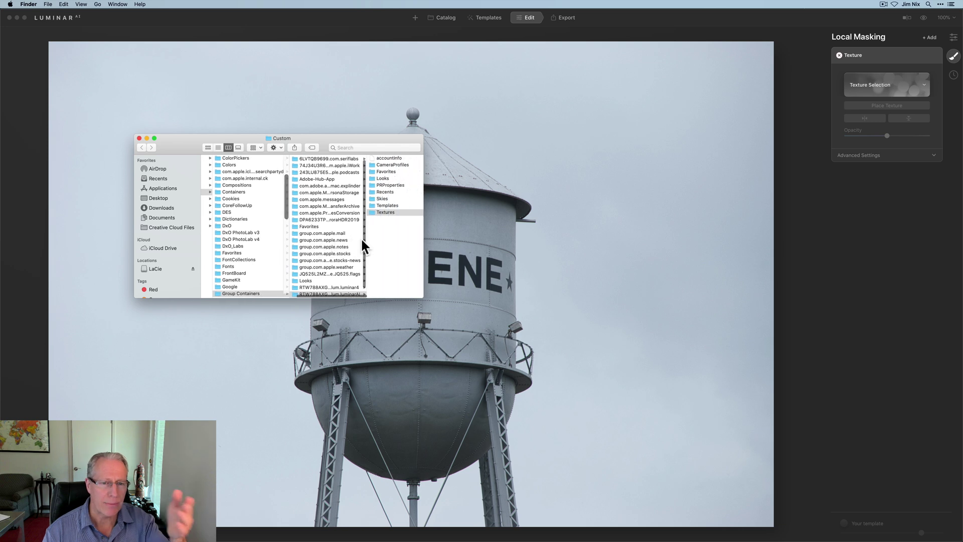
scroll(362, 240, "right", 2)
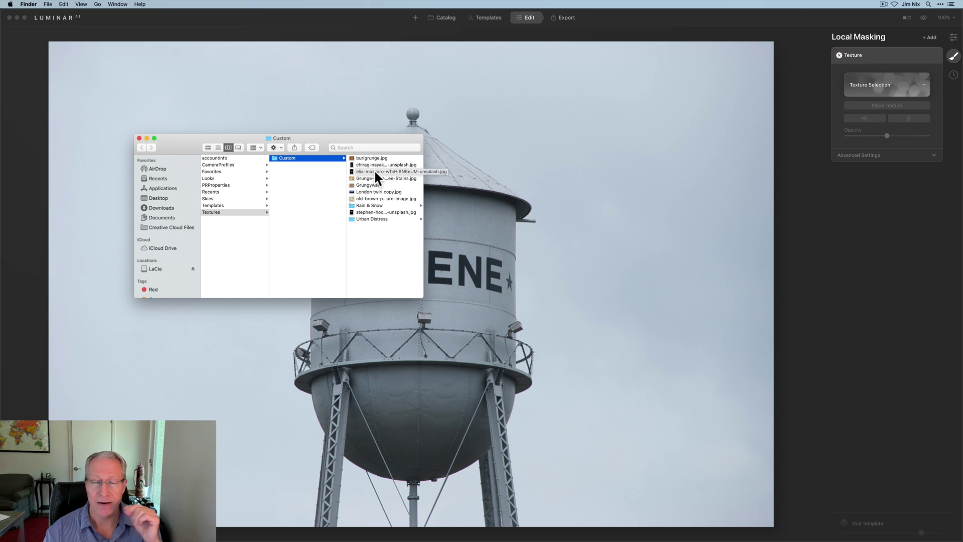
key("super+n")
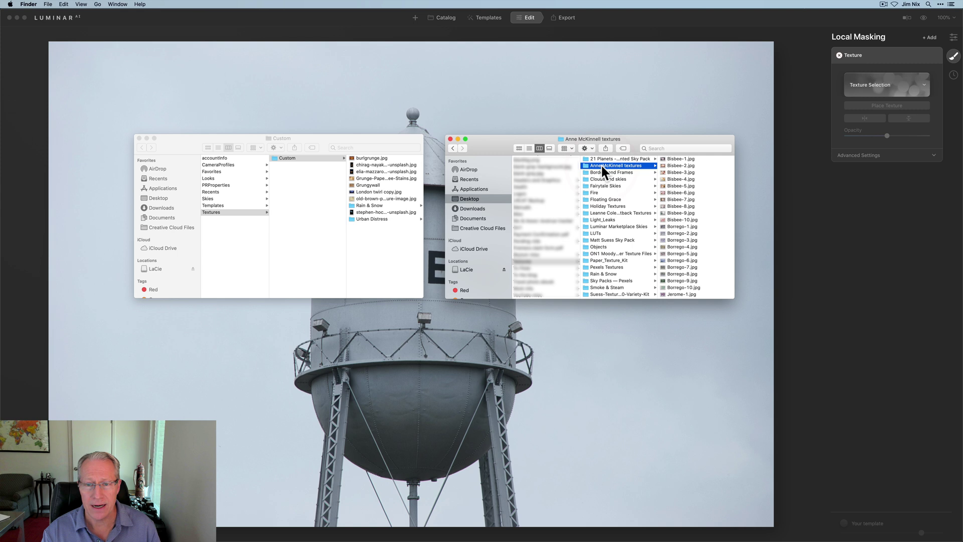
- Duplicate the texture collection folder and drag the copy into the Custom folder
key("Return")
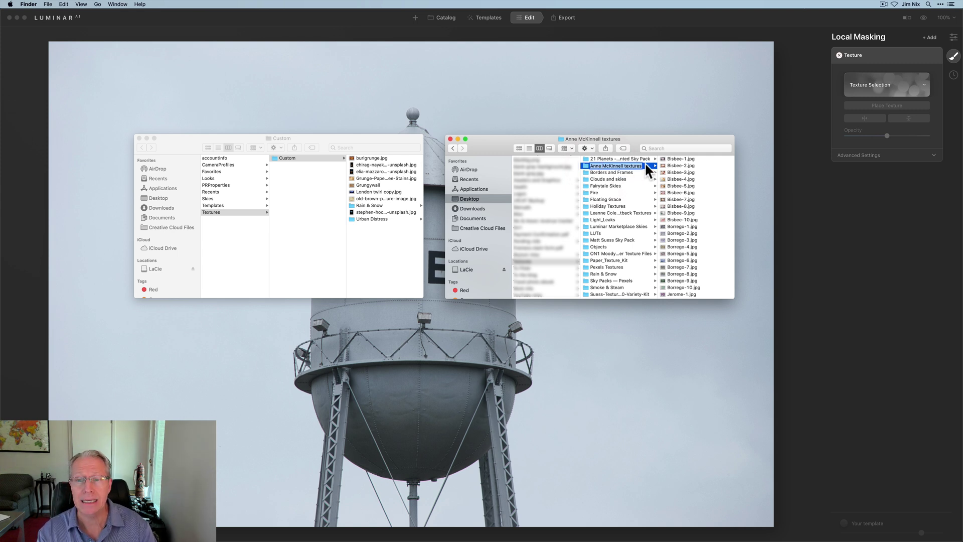
key("Return")
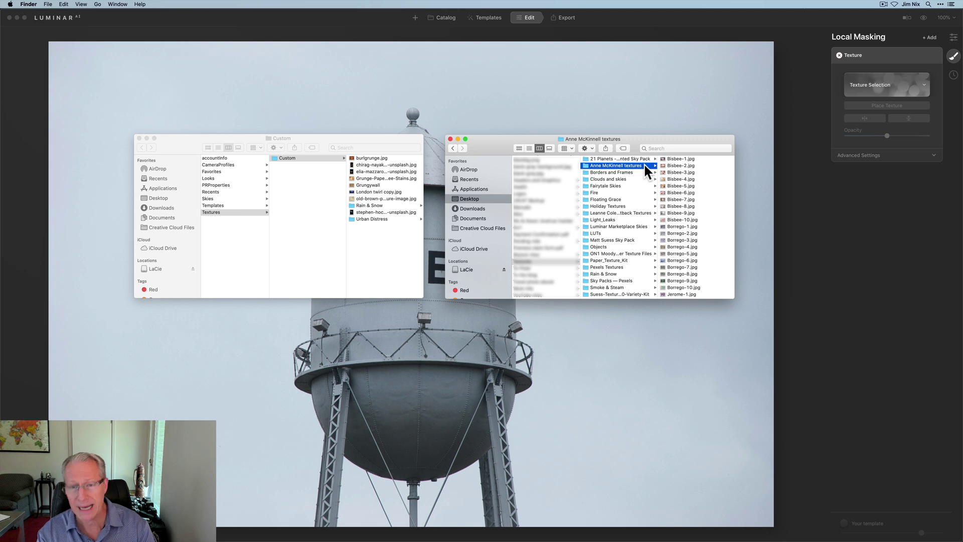
key("super+d")
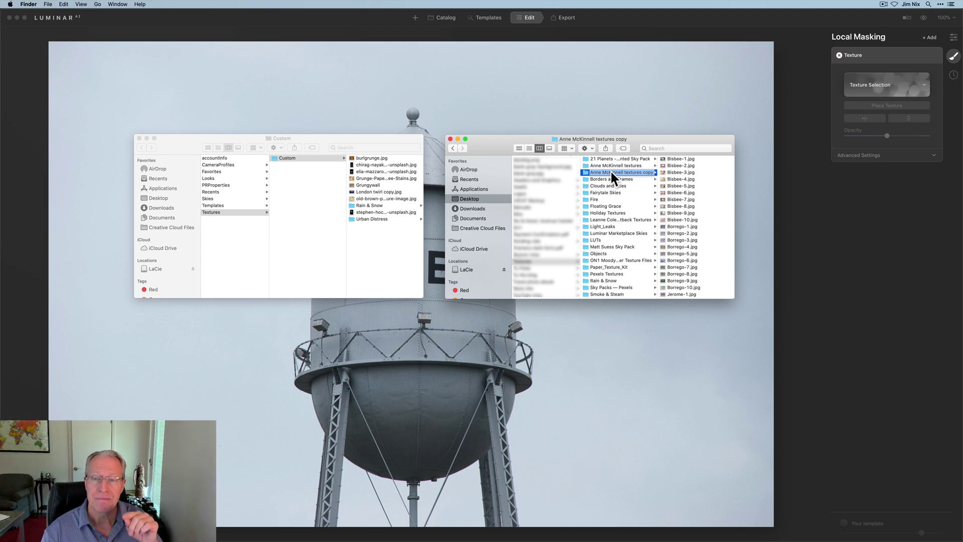
left_click_drag(610, 169, 384, 249)
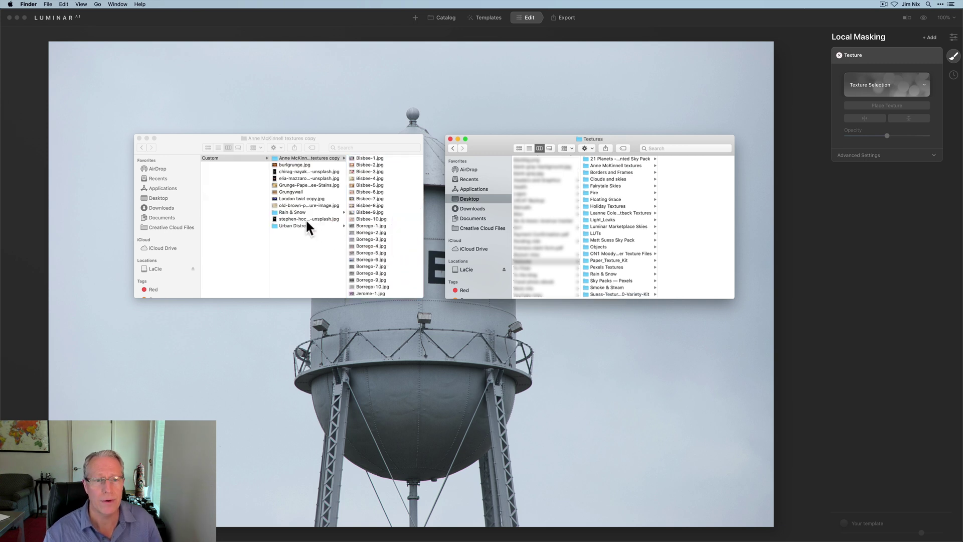
- Close the Desktop window and rename the copied folder to drop its ' copy' suffix
left_click(450, 139)
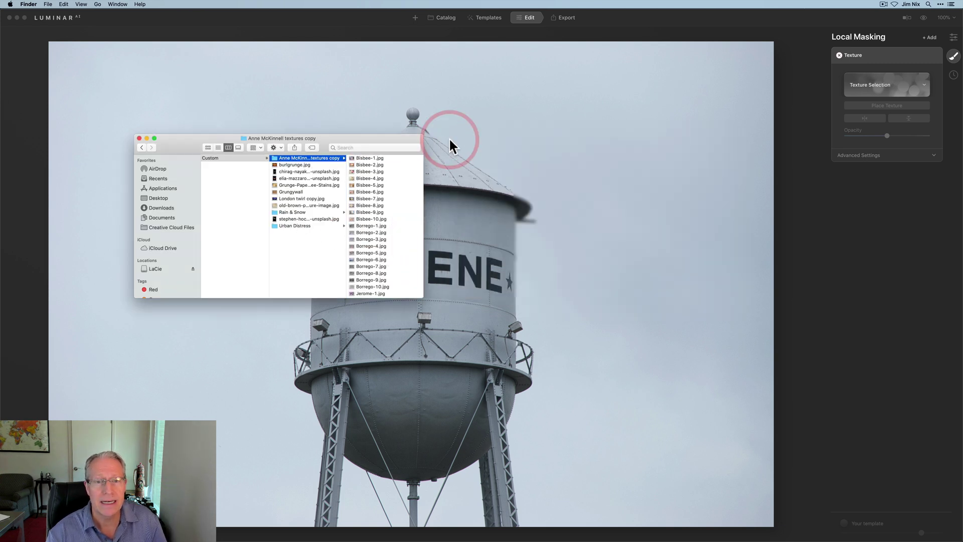
left_click(319, 158)
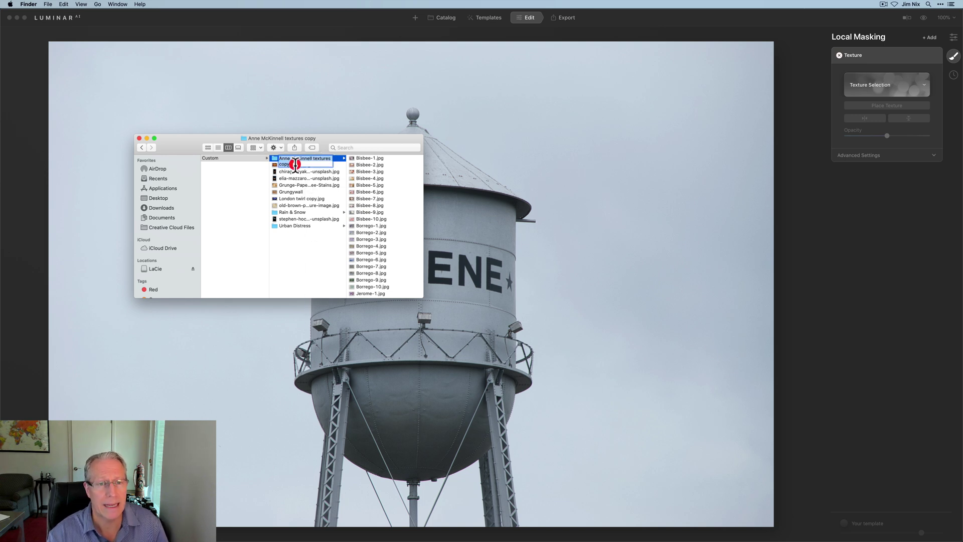
left_click(295, 164)
key("BackSpace")
key("BackSpace")
key("BackSpace")
key("BackSpace")
key("BackSpace")
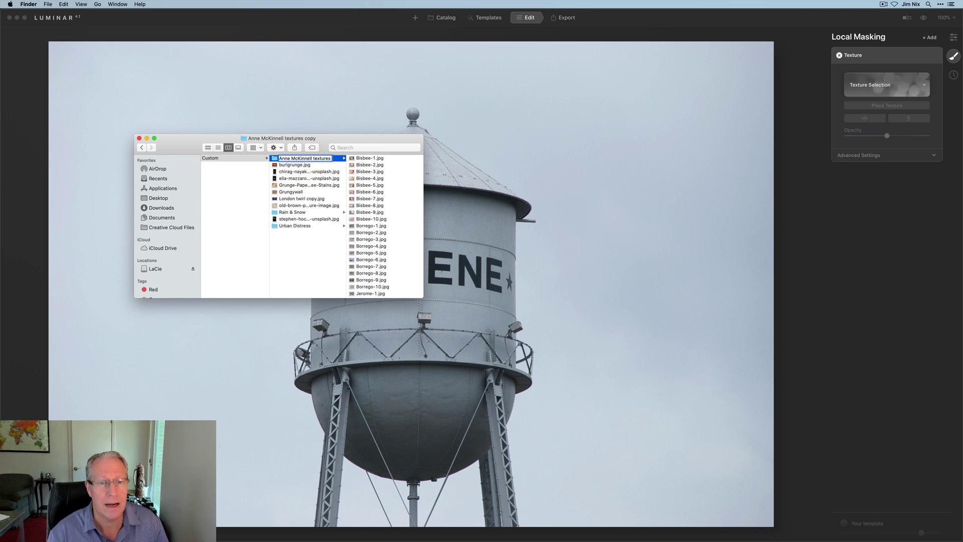
key("Return")
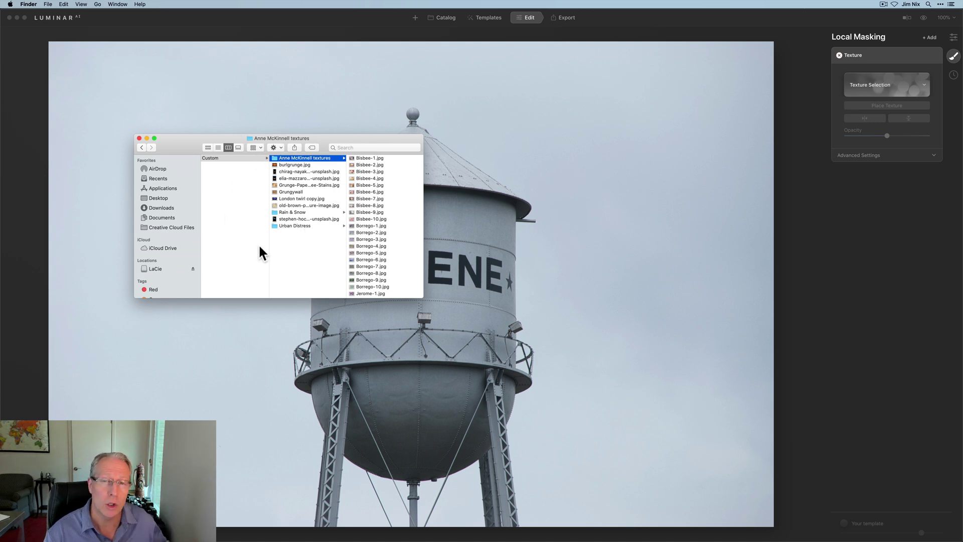
- Back in Luminar AI, browse the new collection's thumbnails in the Texture Selection picker
left_click(139, 138)
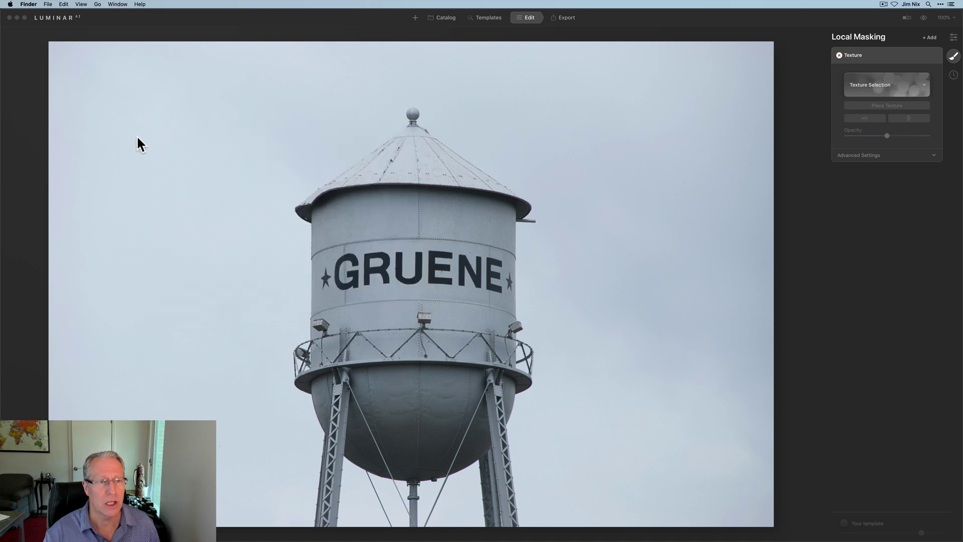
left_click(894, 88)
left_click(890, 88)
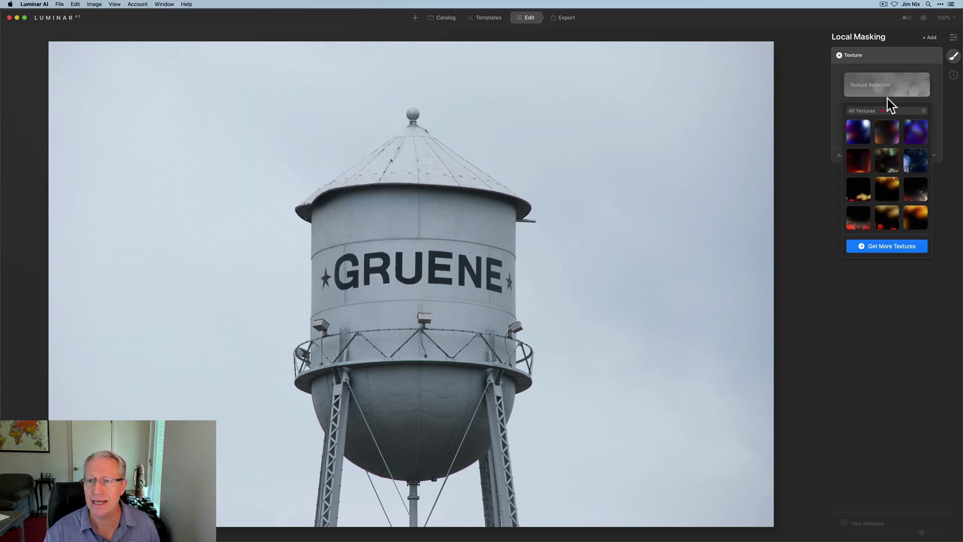
left_click(883, 110)
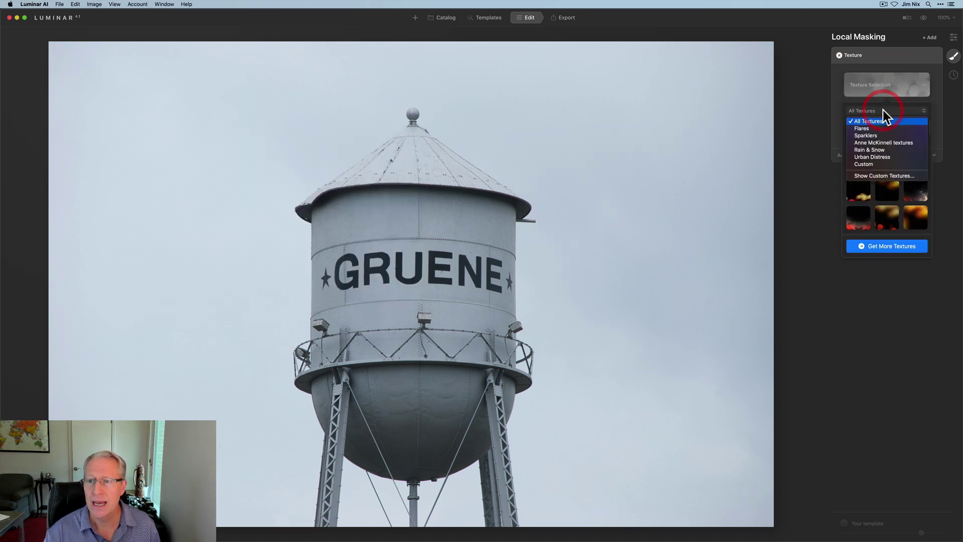
left_click(877, 142)
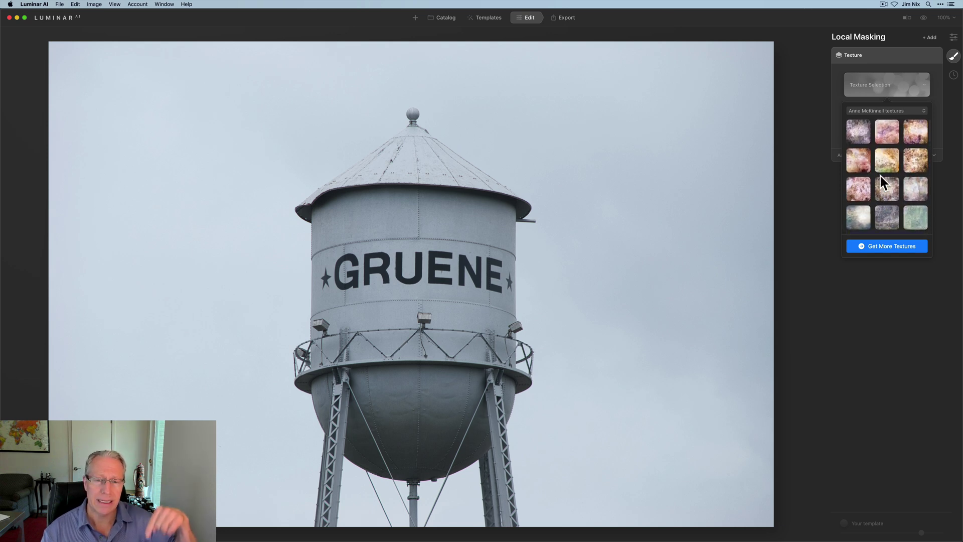
scroll(880, 176, "down", 3)
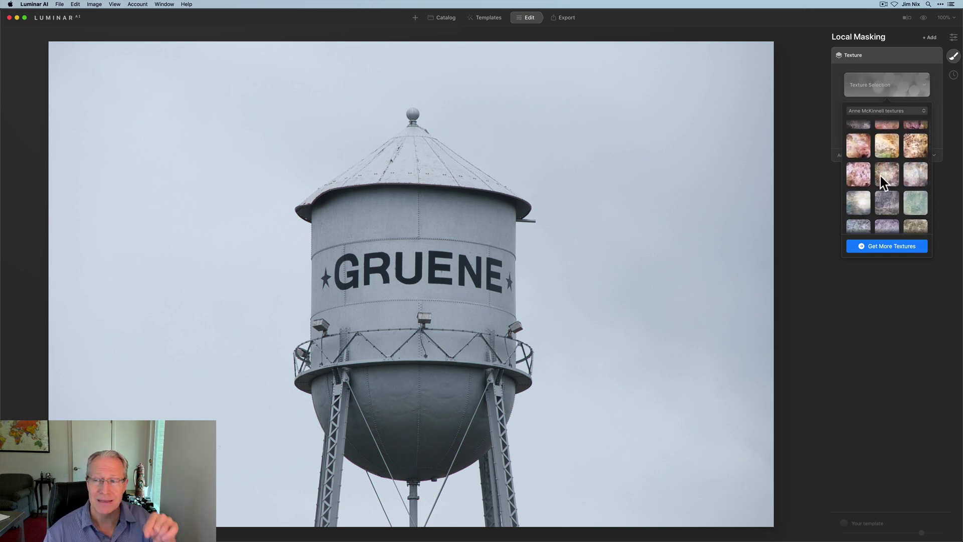
scroll(880, 176, "down", 3)
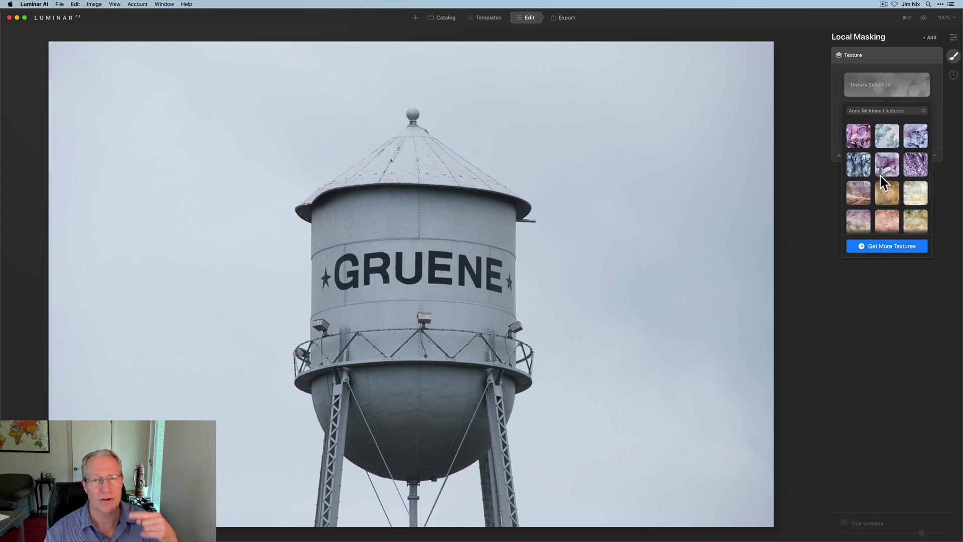
scroll(881, 176, "down", 5)
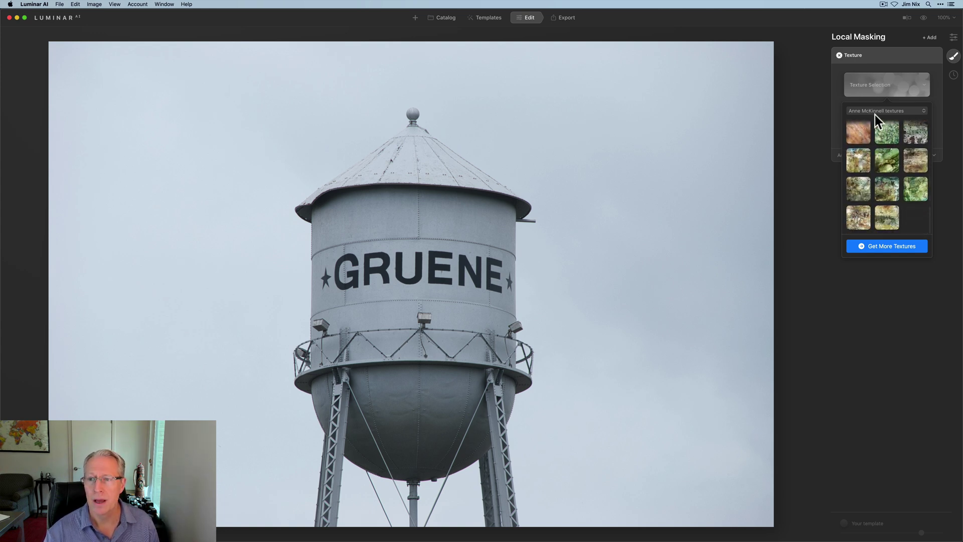
scroll(865, 161, "up", 3)
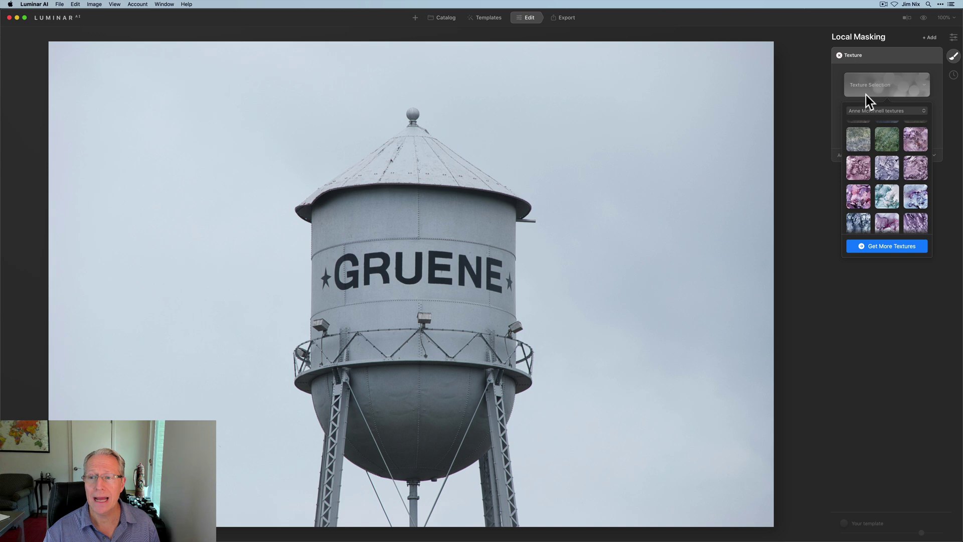
left_click(868, 86)
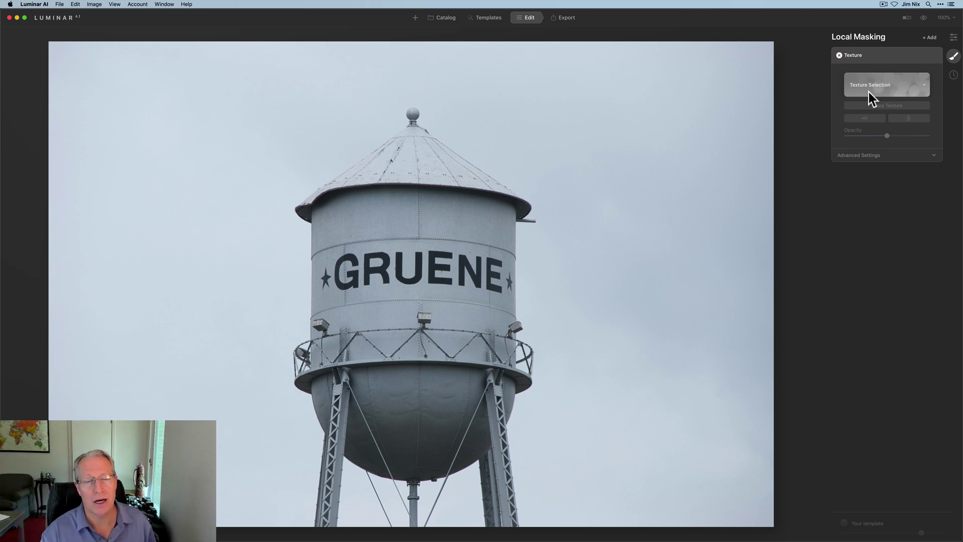
- Apply the old brown paper texture to the water tower photo
left_click(869, 92)
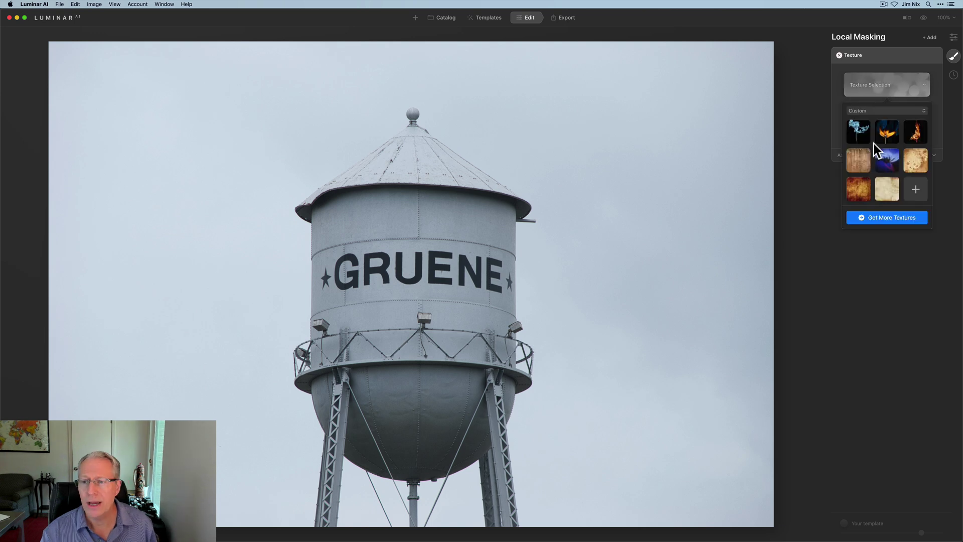
left_click(889, 193)
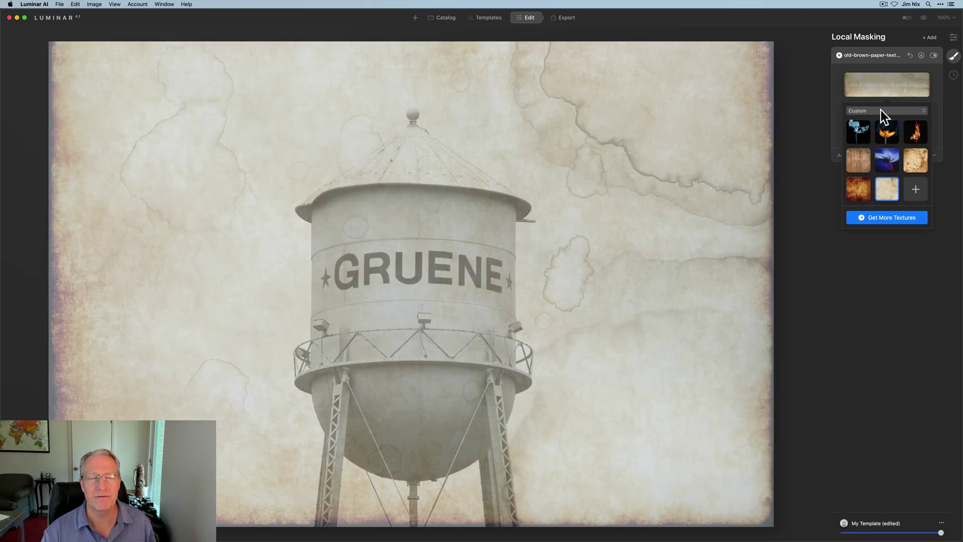
left_click(872, 91)
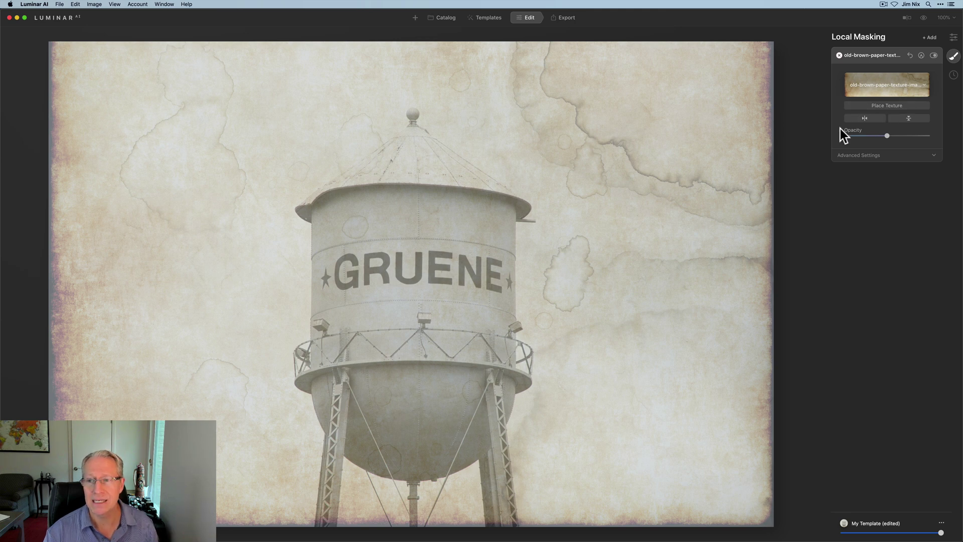
- Shift the paper texture's placement slightly on the photo
left_click(885, 106)
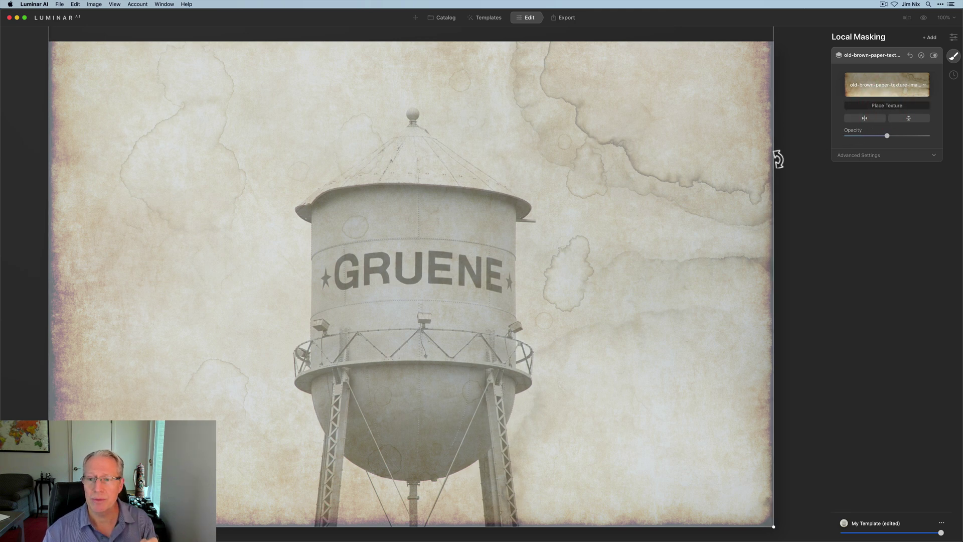
mouse_move(667, 198)
left_mouse_down()
mouse_move(678, 197)
mouse_move(660, 200)
mouse_move(669, 200)
left_mouse_up()
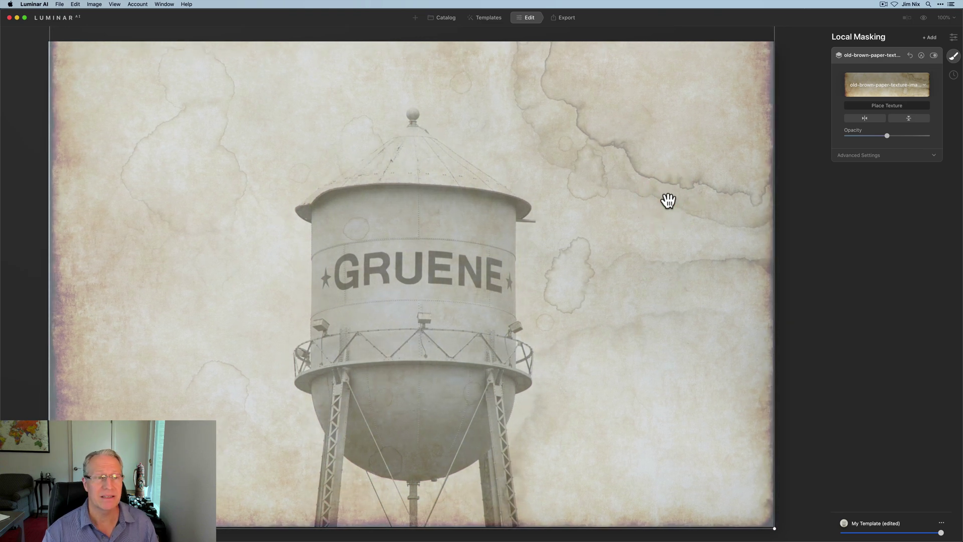
left_click(879, 107)
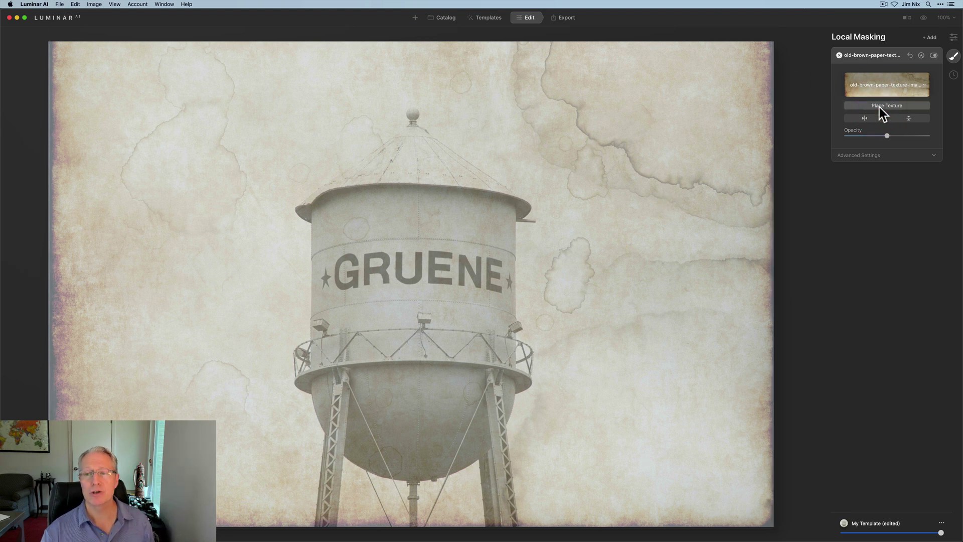
- Mirror the texture horizontally, test a vertical flip, and sweep Opacity to 100 and back down
left_click(871, 119)
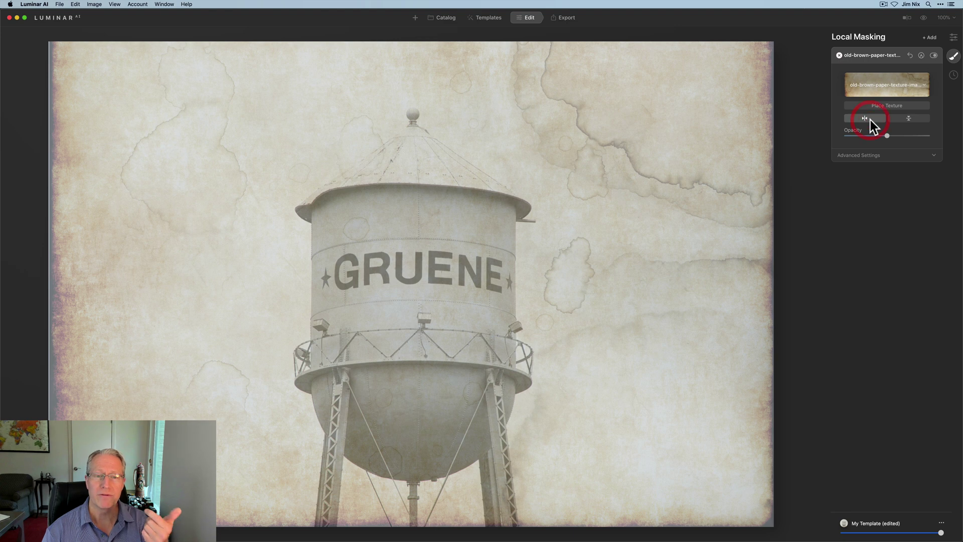
left_click(871, 119)
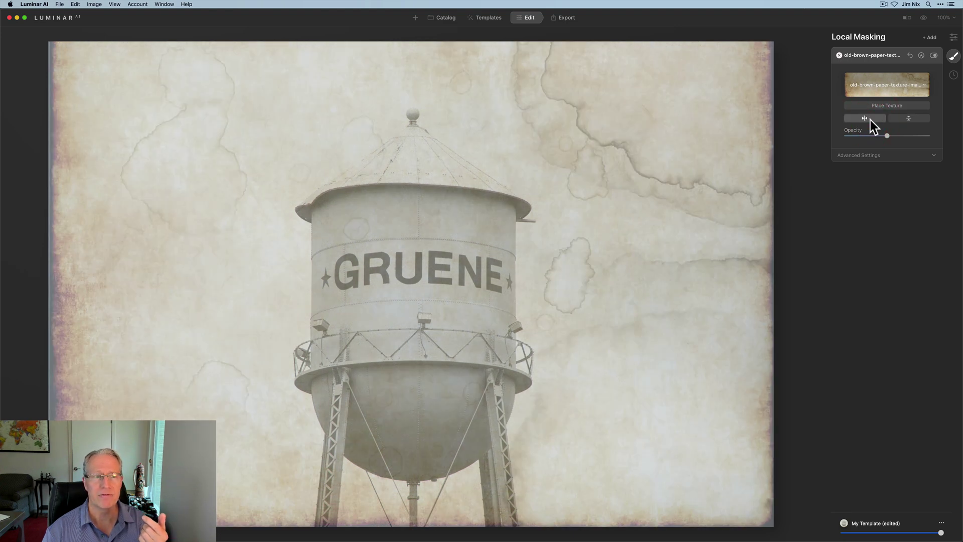
left_click(913, 120)
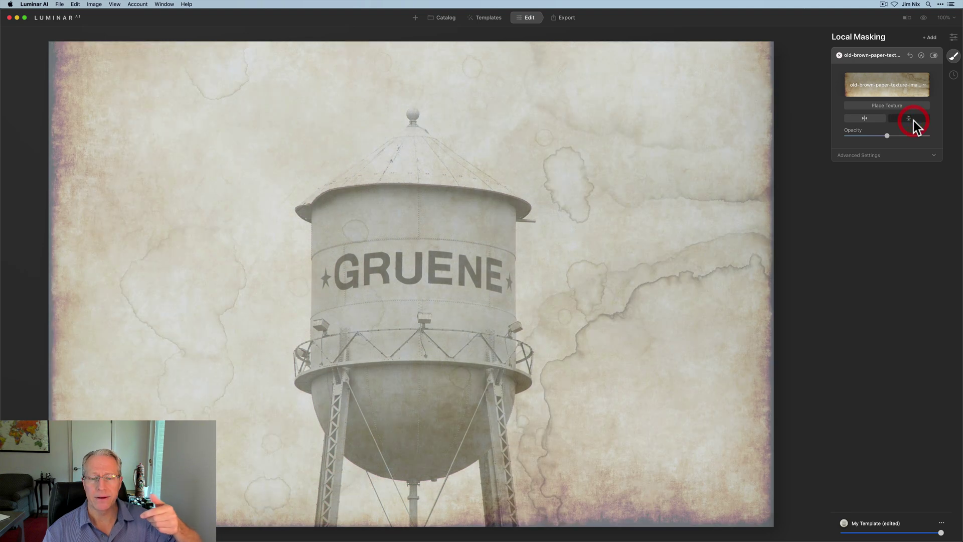
left_click(914, 120)
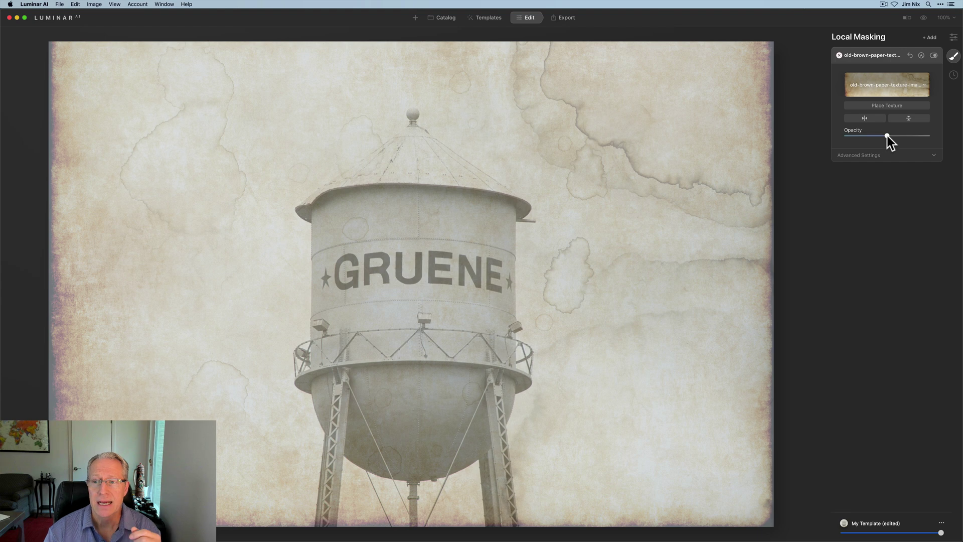
left_click_drag(887, 135, 940, 133)
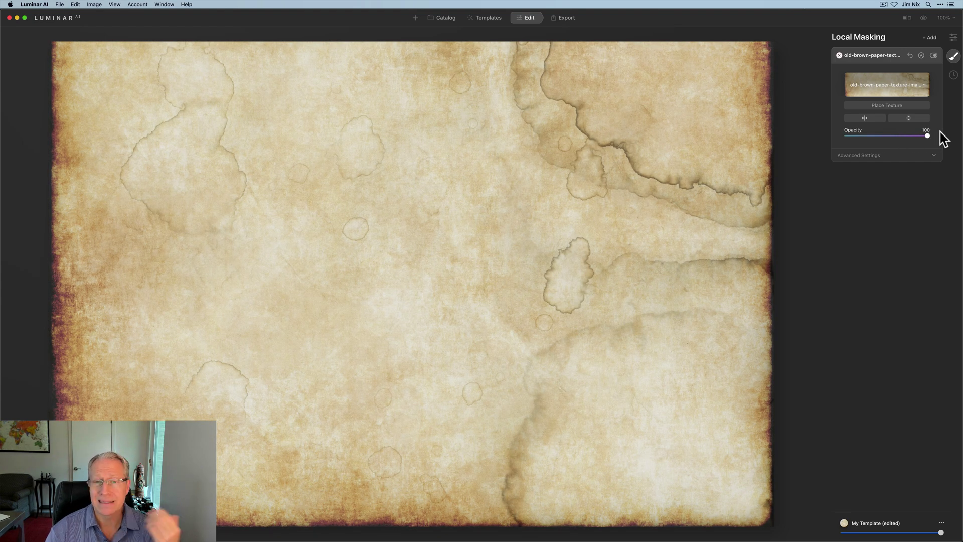
left_click_drag(940, 133, 886, 134)
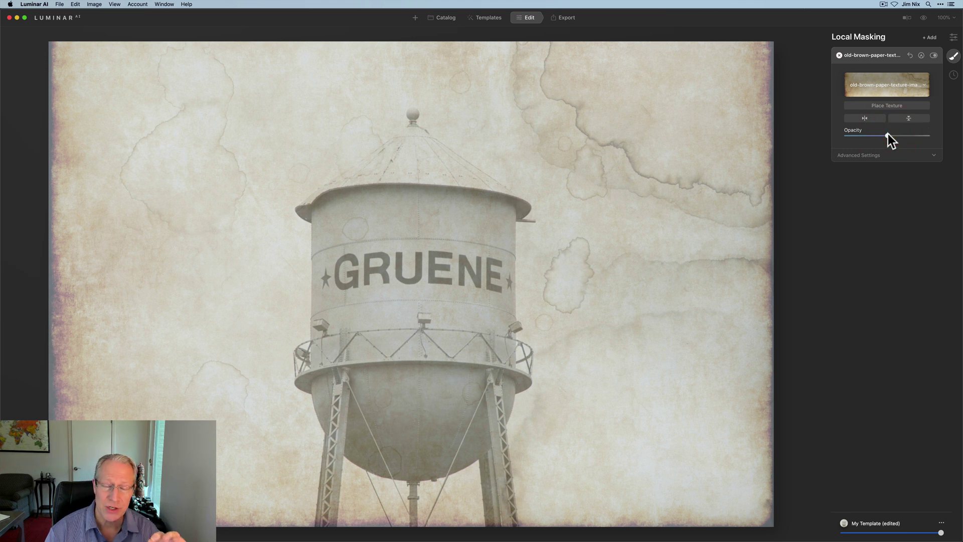
- Expand Advanced Settings and set the paper texture's Opacity to 40
left_click(873, 157)
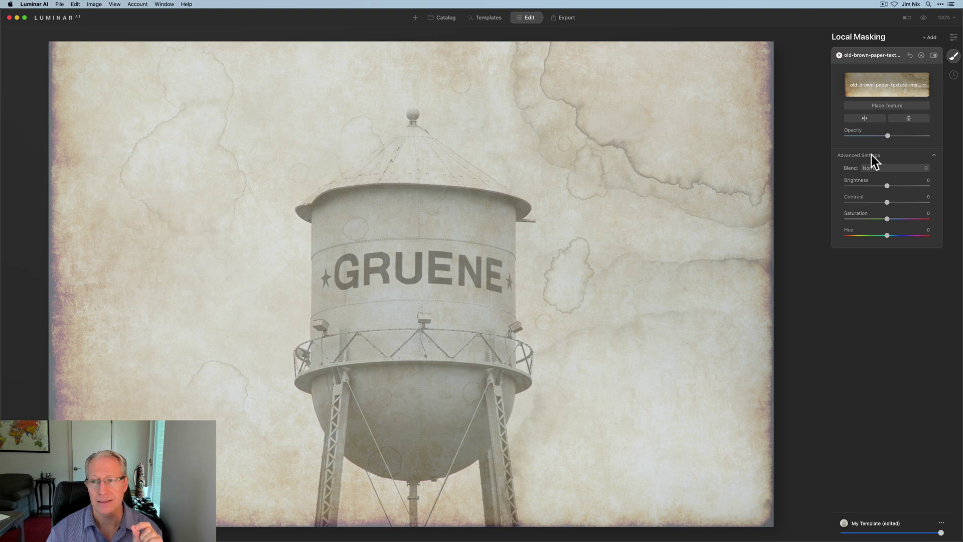
left_click_drag(887, 135, 871, 136)
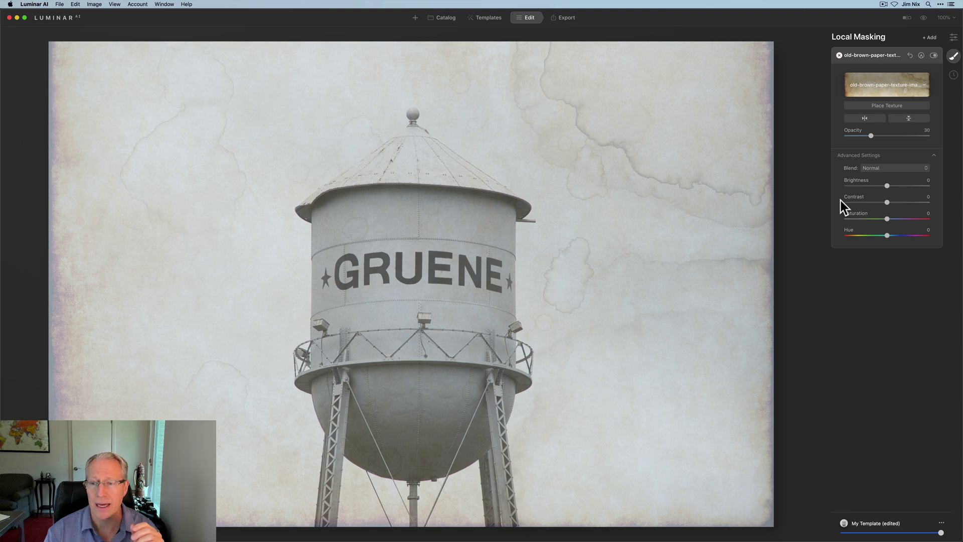
mouse_move(871, 136)
left_mouse_down()
mouse_move(919, 136)
mouse_move(880, 139)
left_mouse_up()
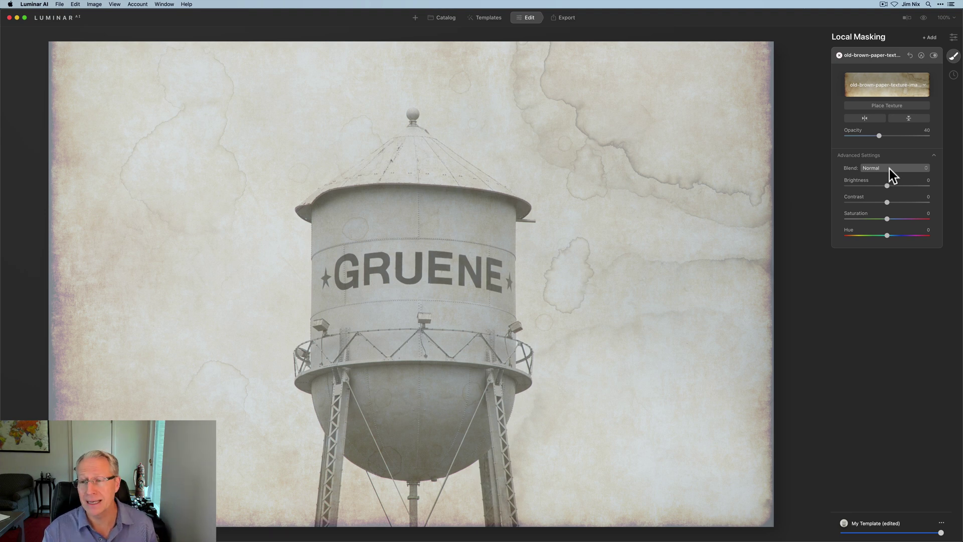
left_click(890, 169)
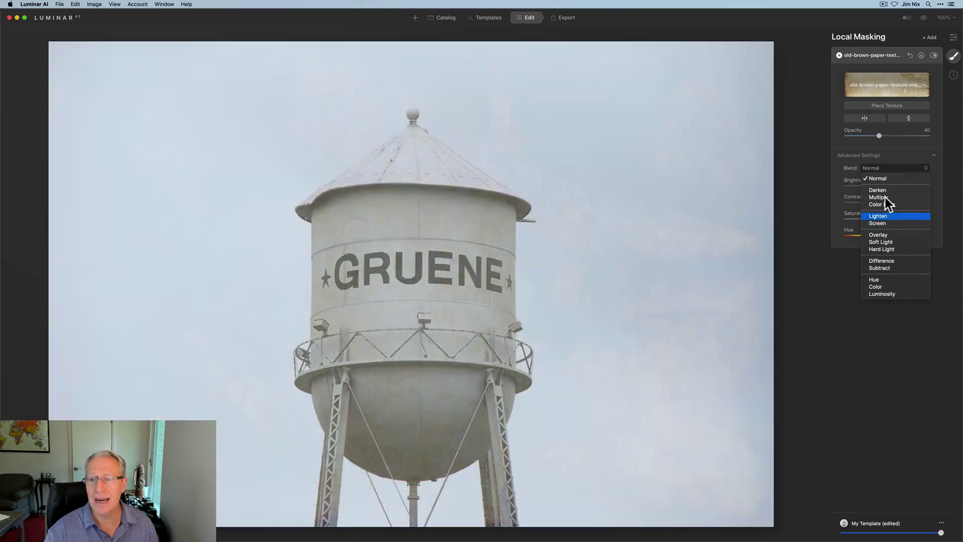
left_click(882, 179)
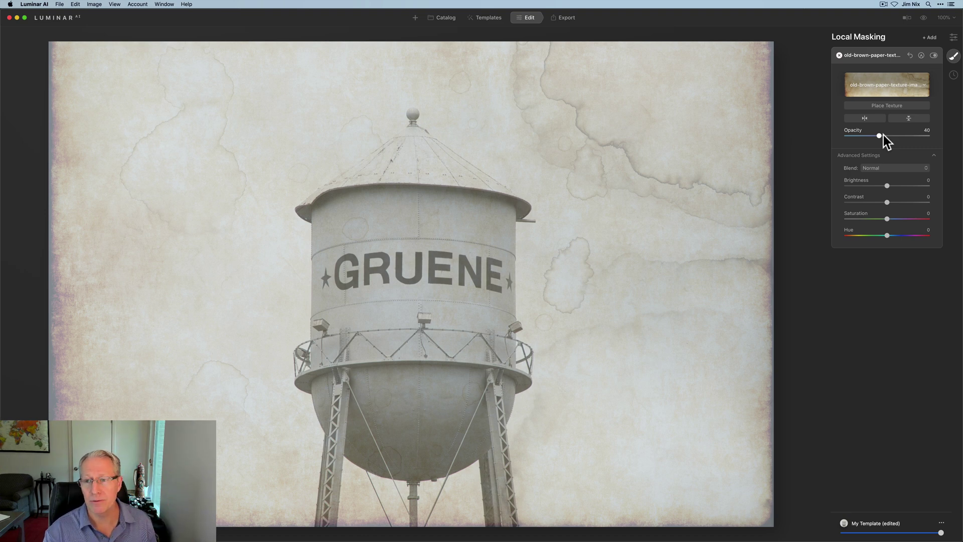
left_click(883, 171)
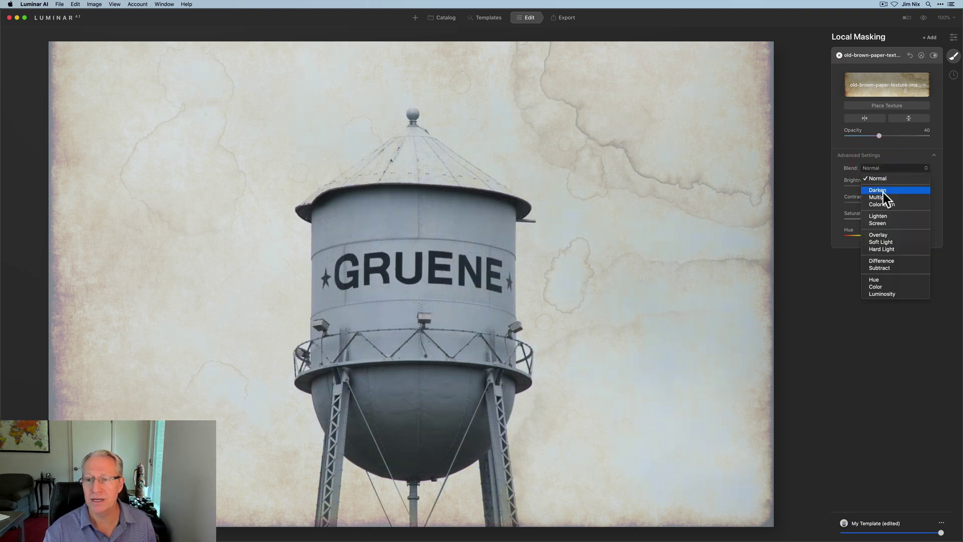
left_click(883, 190)
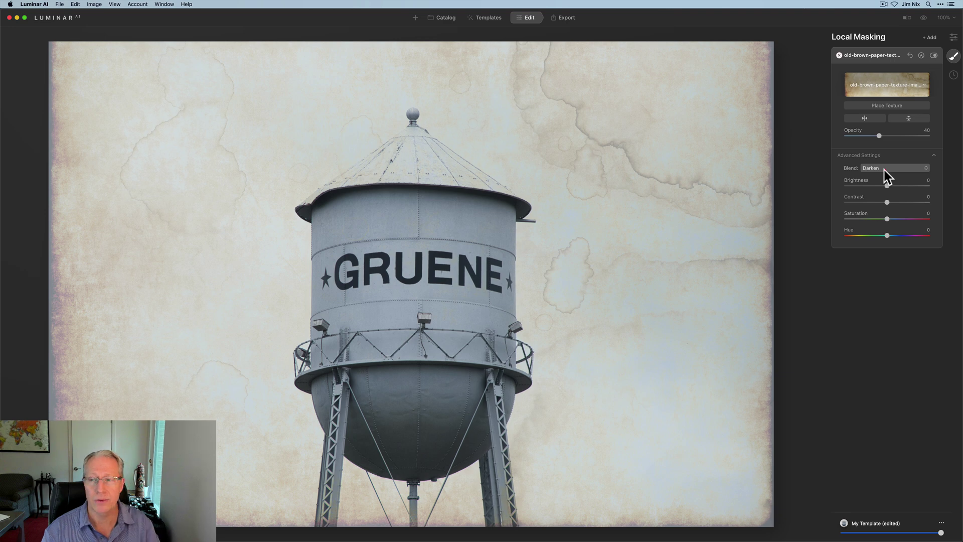
left_click(885, 169)
left_click(885, 176)
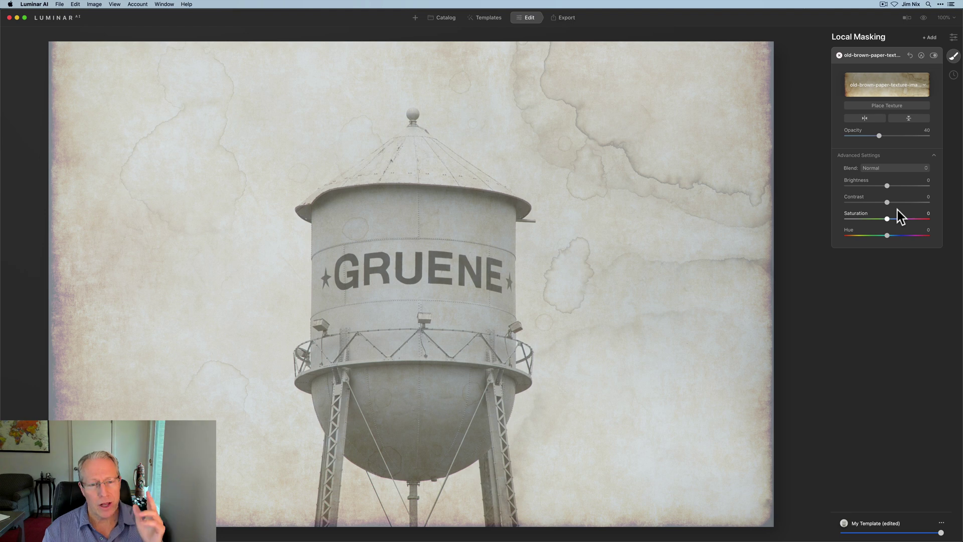
- Erase the texture off the water tower with a Paint Mask eraser at Radius 172, Opacity 24
left_click(922, 55)
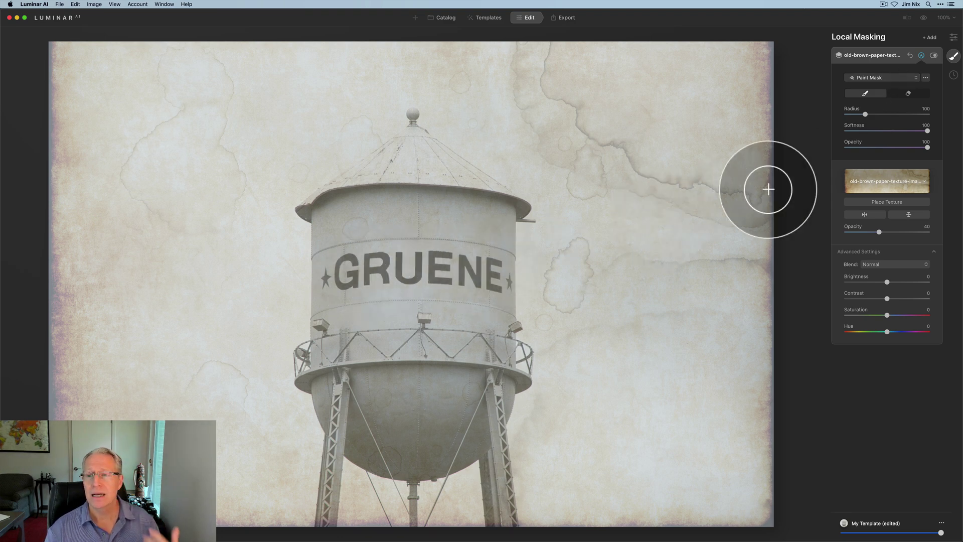
left_click(909, 93)
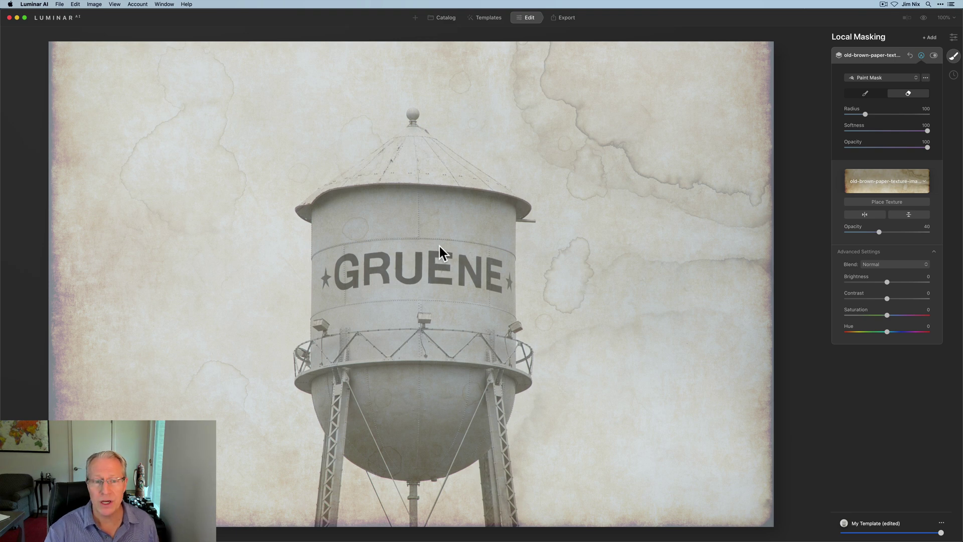
left_click(899, 96)
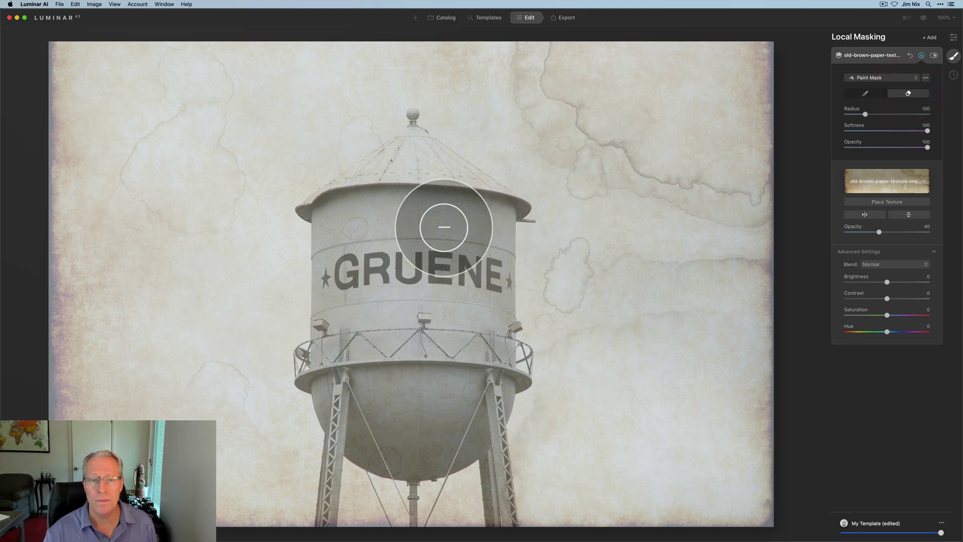
key("bracketright")
key("bracketright")
key("bracketright")
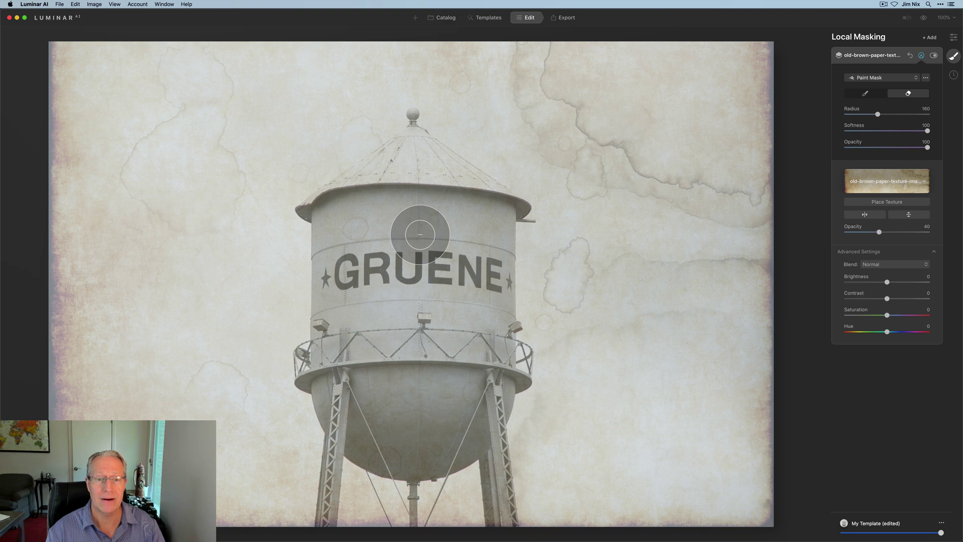
left_click(867, 148)
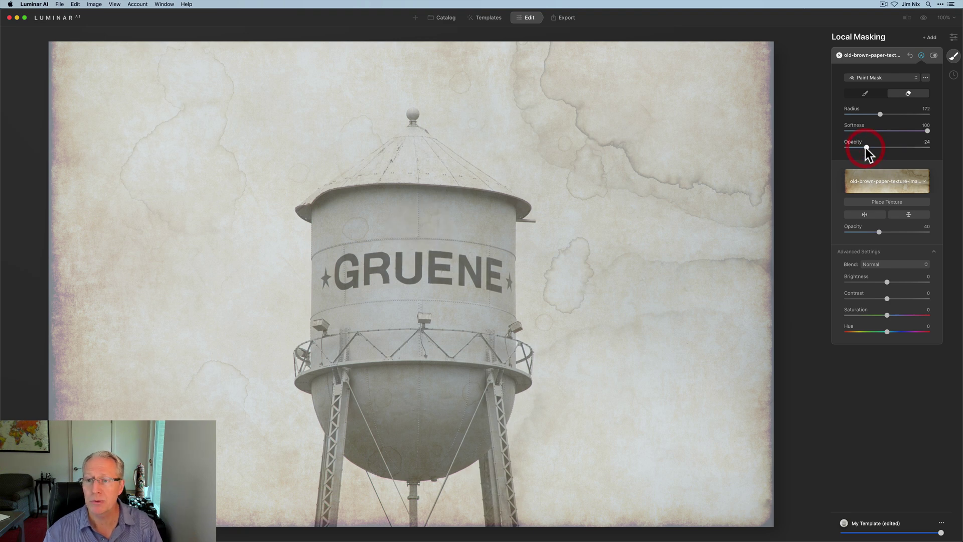
mouse_move(417, 173)
left_mouse_down()
mouse_move(474, 204)
mouse_move(460, 244)
mouse_move(479, 290)
mouse_move(475, 396)
mouse_move(427, 436)
mouse_move(419, 287)
mouse_move(385, 184)
mouse_move(396, 168)
mouse_move(339, 222)
mouse_move(383, 237)
mouse_move(355, 290)
mouse_move(344, 346)
mouse_move(359, 439)
mouse_move(422, 444)
mouse_move(463, 365)
mouse_move(480, 264)
mouse_move(476, 222)
mouse_move(405, 266)
mouse_move(349, 209)
mouse_move(357, 369)
mouse_move(386, 436)
mouse_move(469, 377)
left_mouse_up()
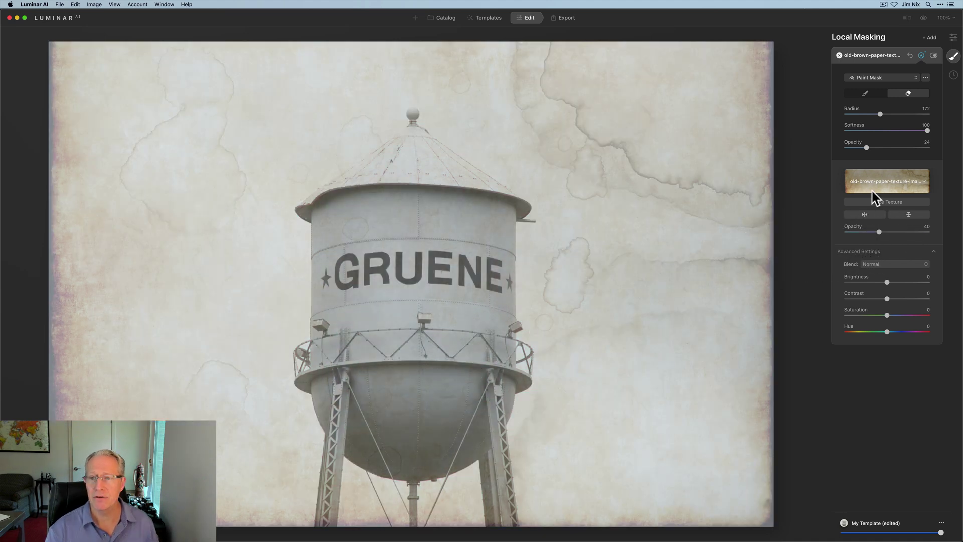
left_click(921, 55)
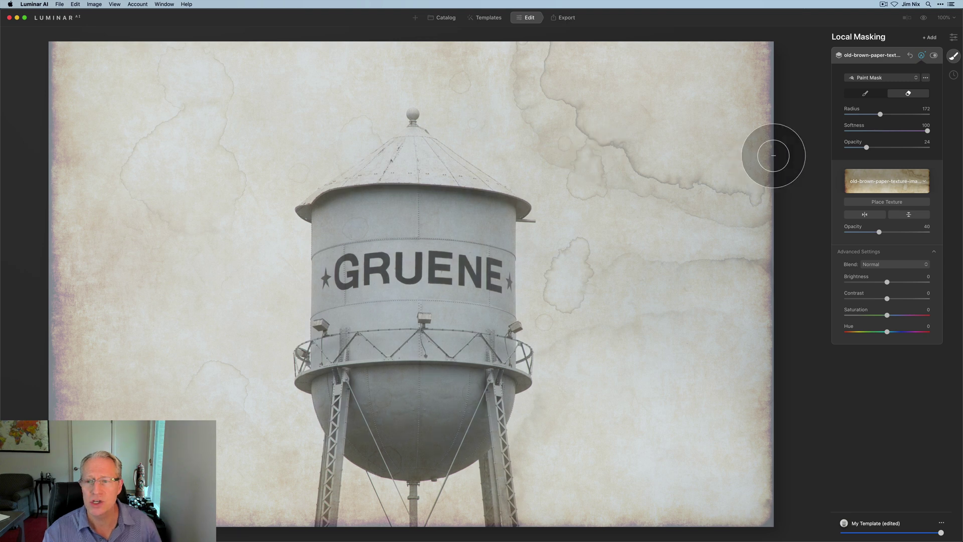
left_click(923, 55)
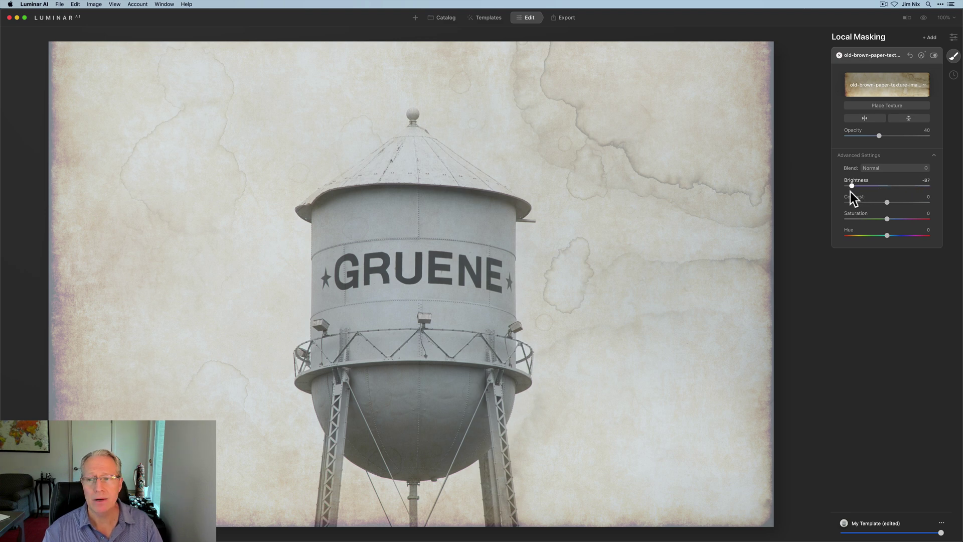
- Set texture brightness -22, contrast 44, saturation 76 and hue -17 for a peachy-pink tint
left_click_drag(850, 191, 886, 185)
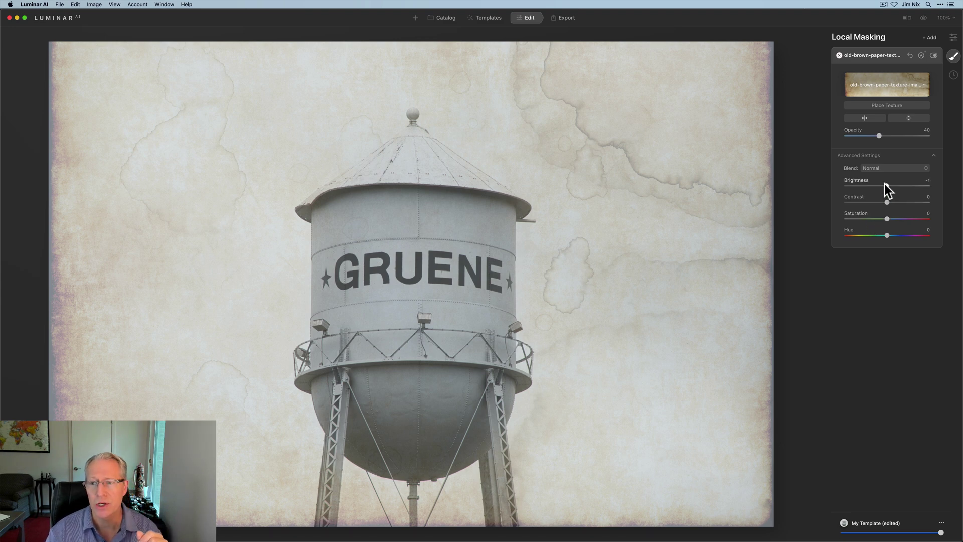
left_click_drag(886, 186, 906, 199)
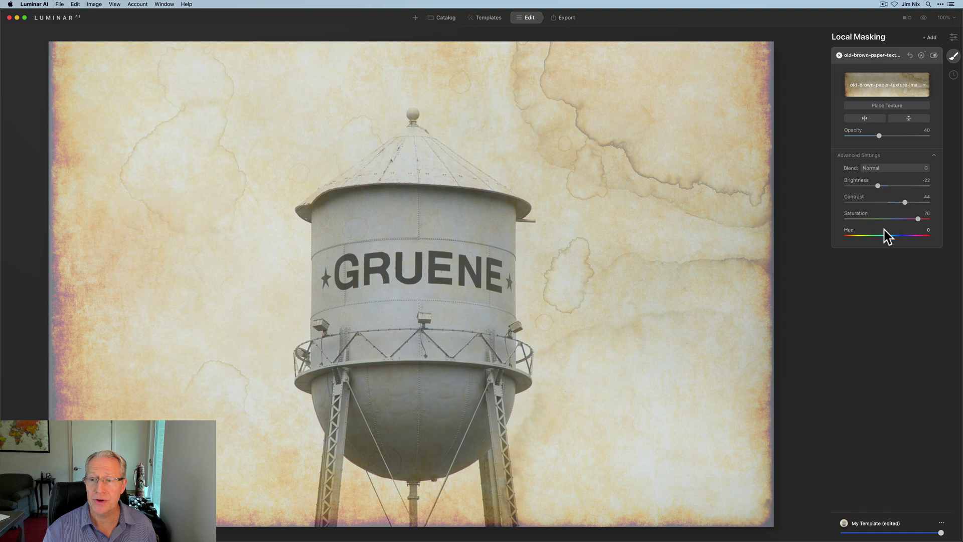
mouse_move(886, 235)
left_mouse_down()
mouse_move(917, 232)
mouse_move(869, 240)
mouse_move(881, 240)
left_mouse_up()
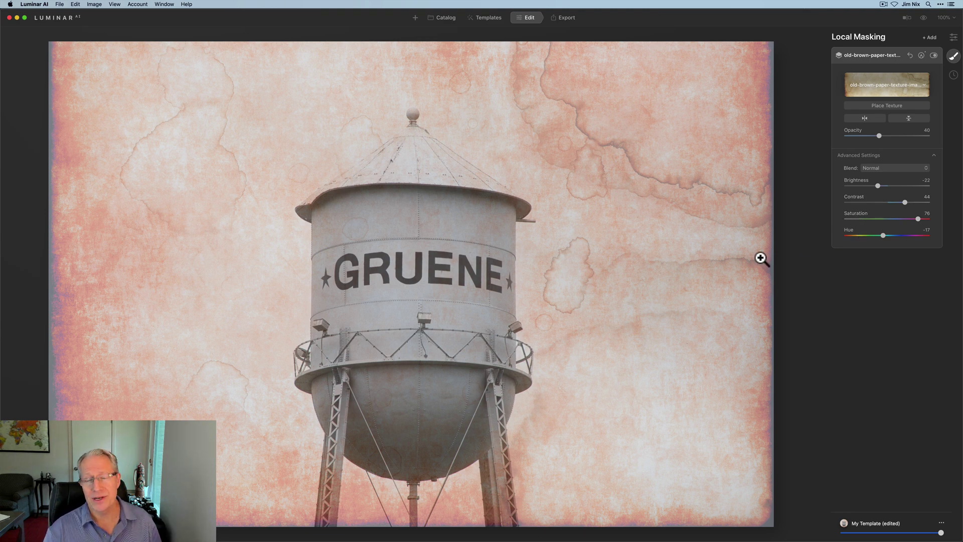
left_click(923, 18)
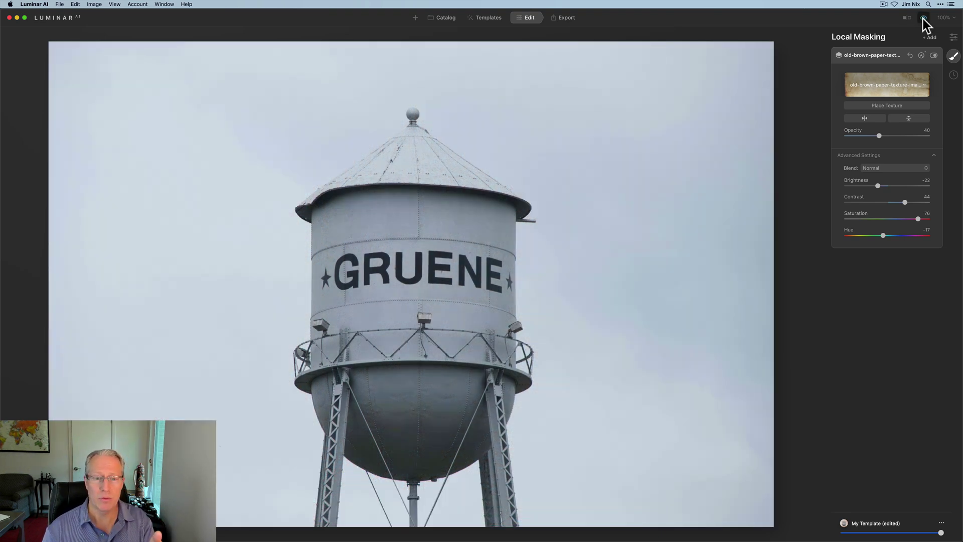
left_click(923, 19)
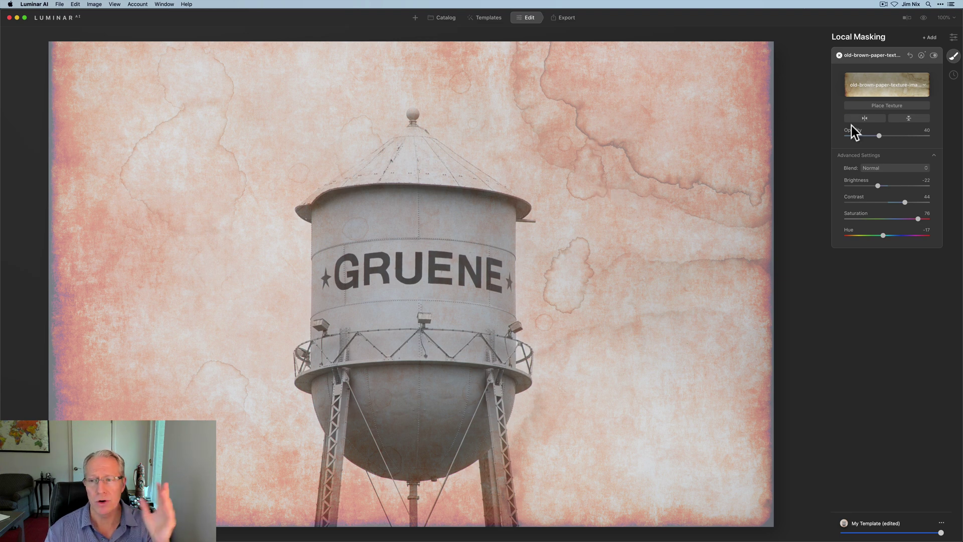
left_click(908, 18)
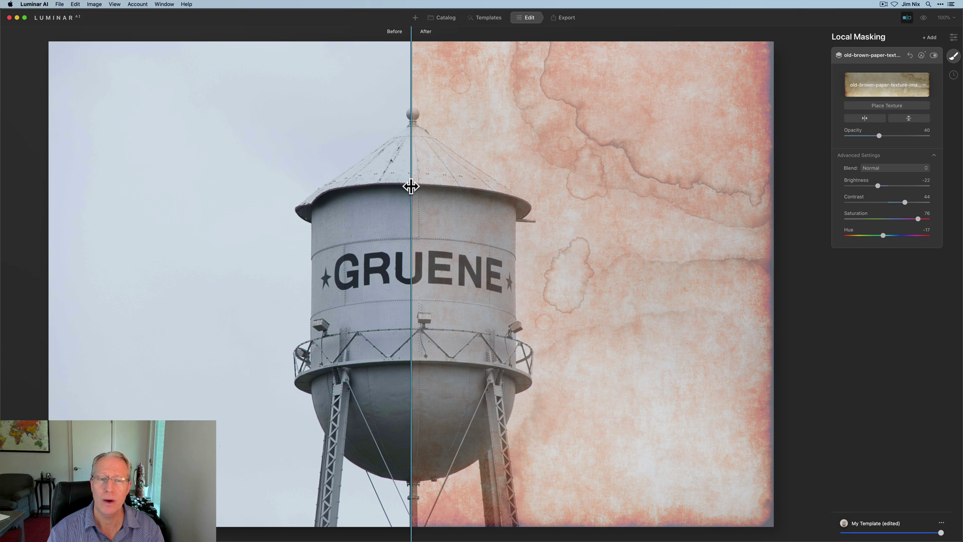
left_click_drag(411, 187, 295, 212)
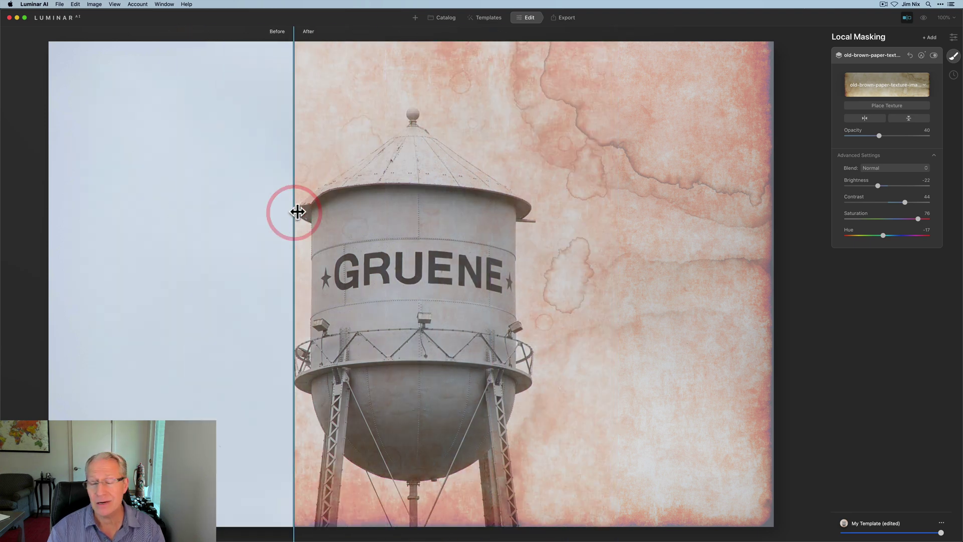
left_click(907, 18)
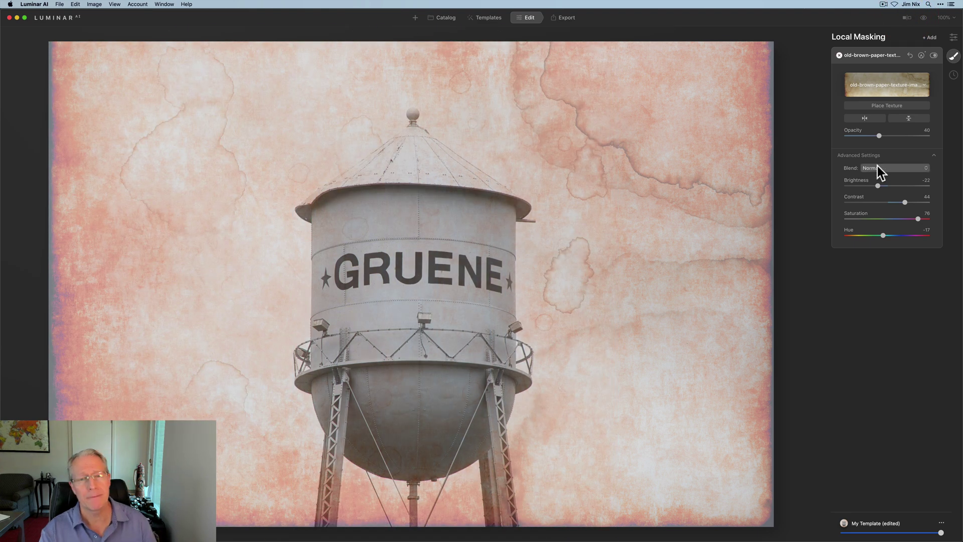